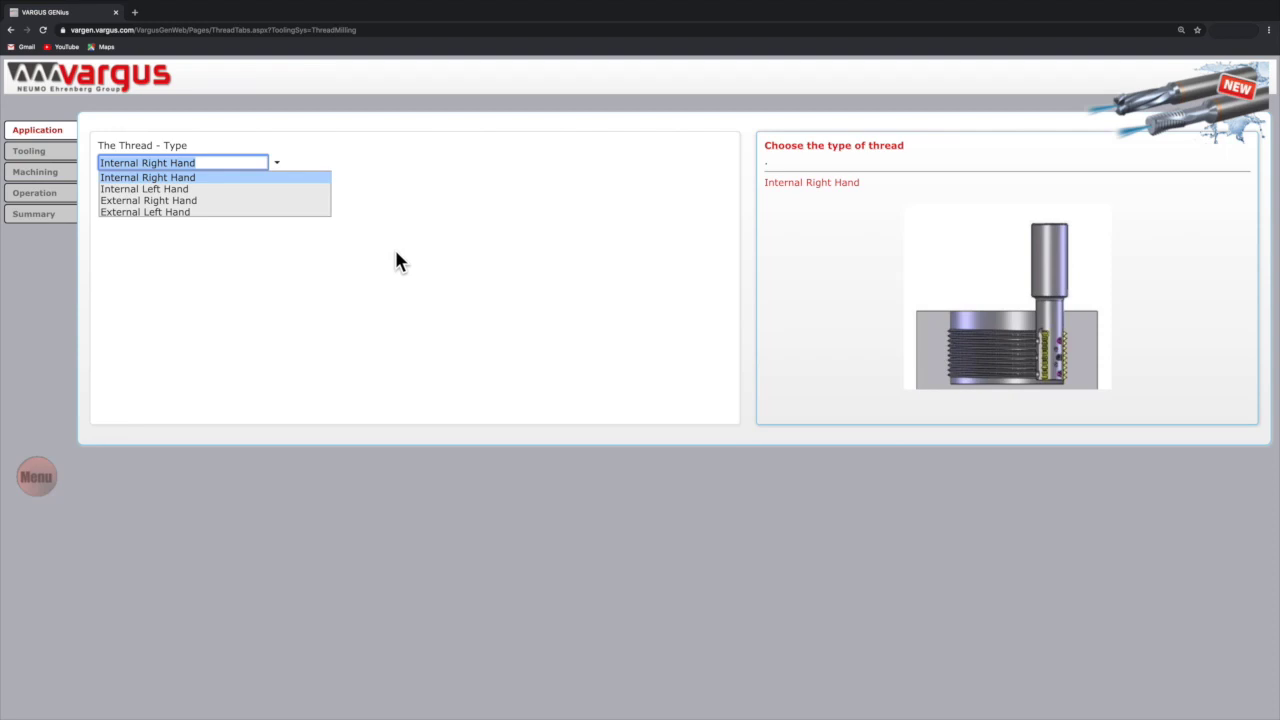
- Compare the thread types and choose Internal Right Hand
{"action": "key", "text": "Down"}
{"action": "key", "text": "Down"}
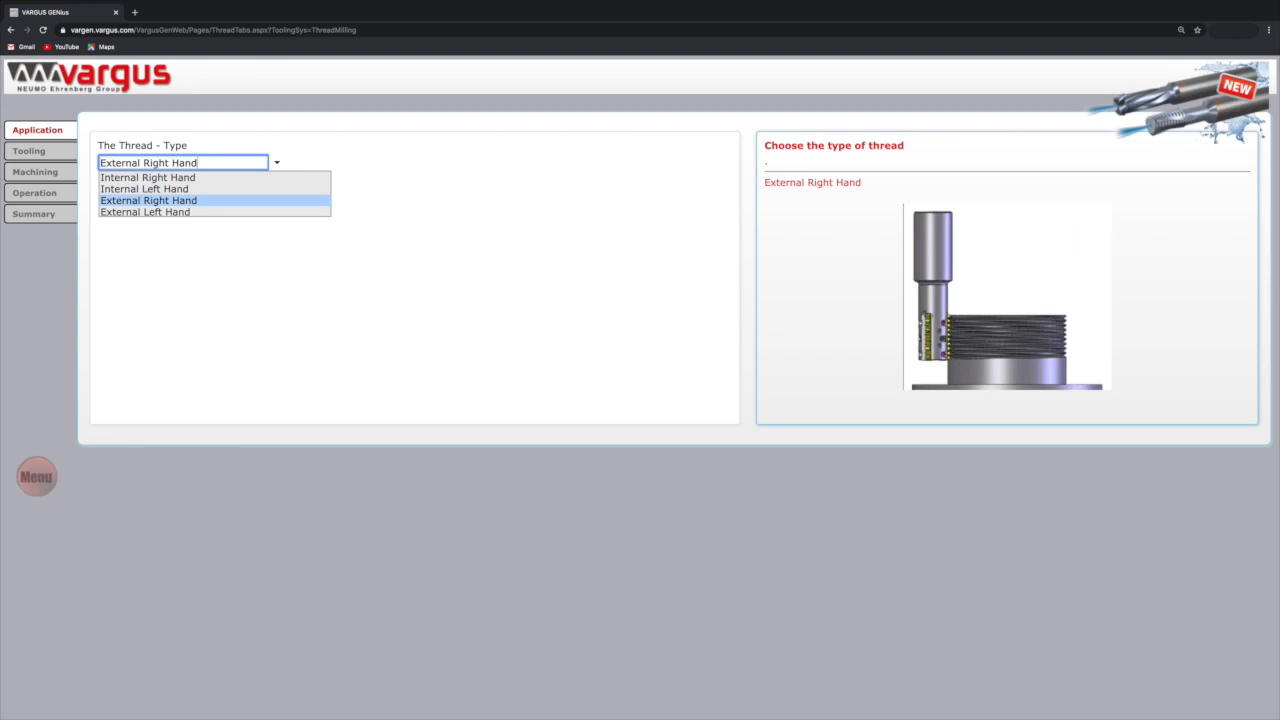
{"action": "key", "text": "Down"}
{"action": "key", "text": "Home"}
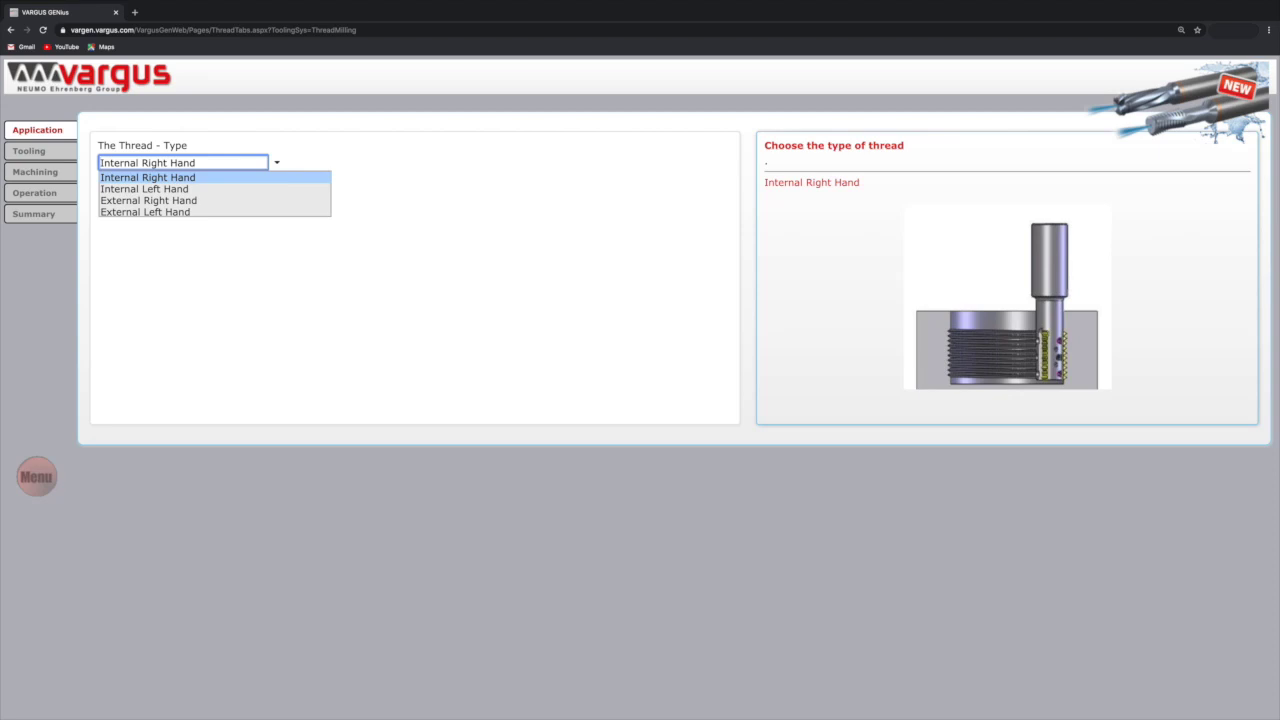
{"action": "key", "text": "Return"}
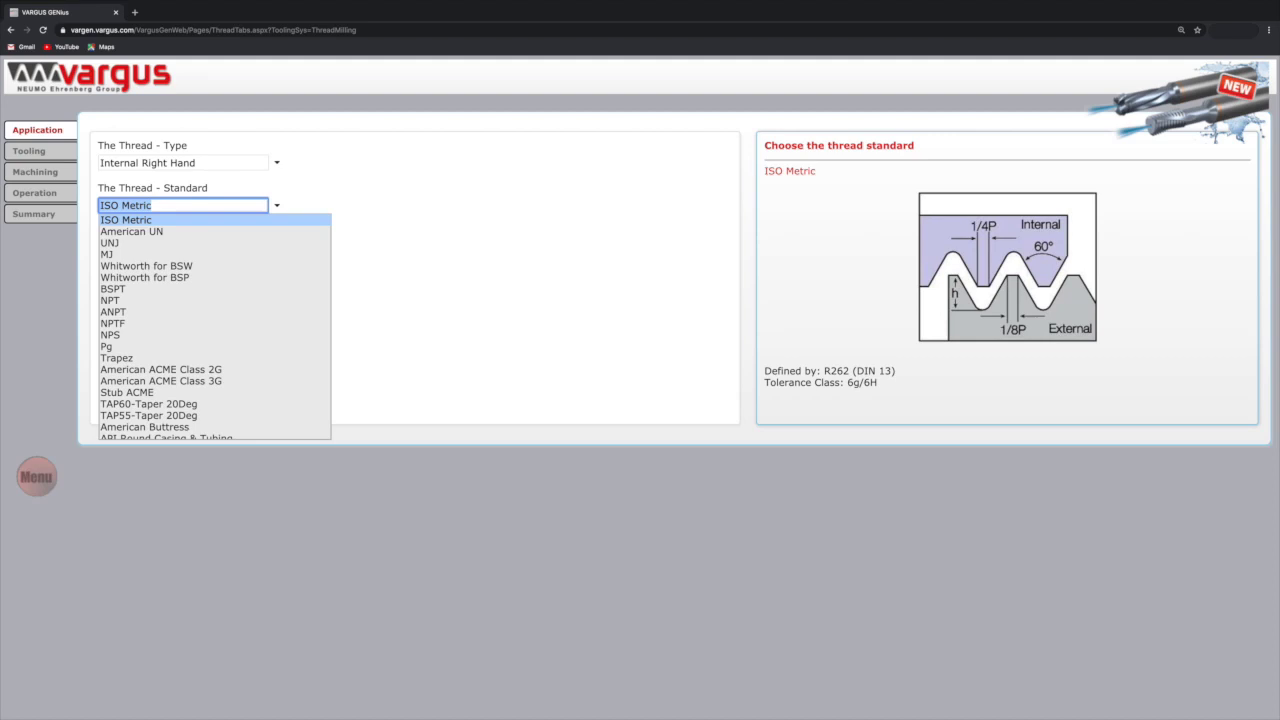
- Browse the thread standards and select ISO Metric
{"action": "key", "text": "Down"}
{"action": "key", "text": "Down"}
{"action": "key", "text": "Down"}
{"action": "key", "text": "Down"}
{"action": "key", "text": "Down"}
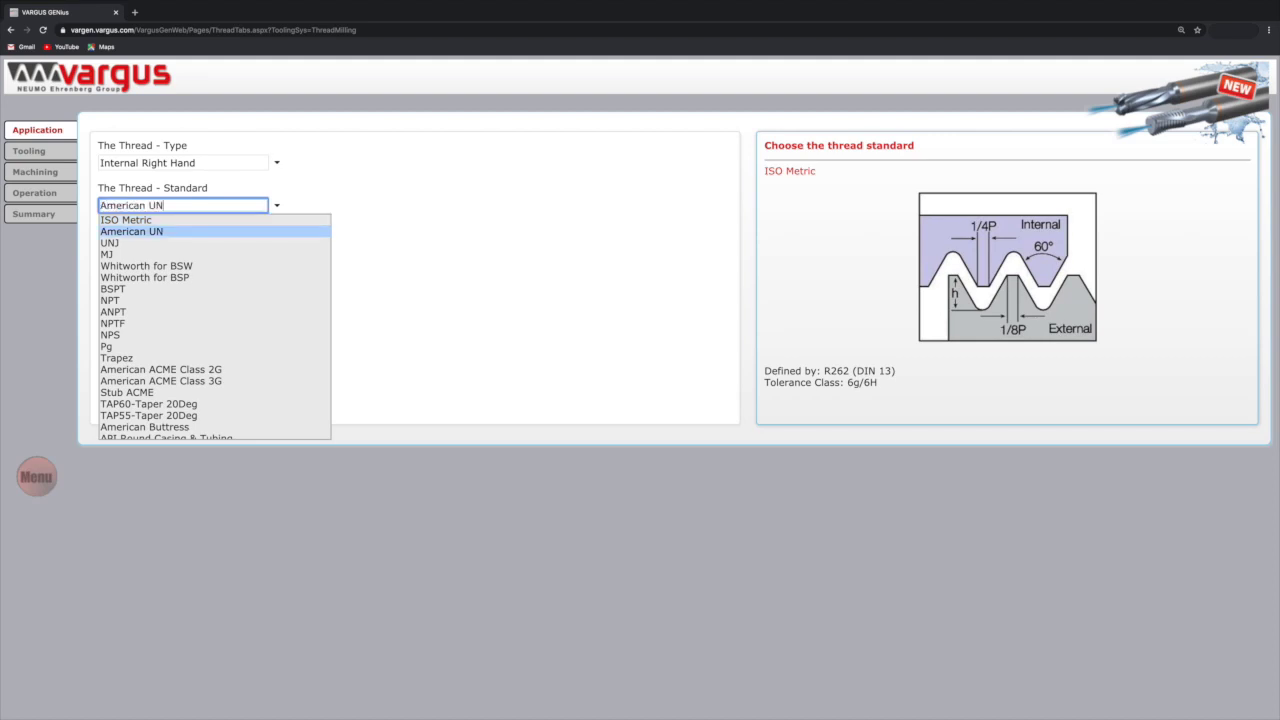
{"action": "key", "text": "Down"}
{"action": "key", "text": "Down"}
{"action": "key", "text": "Down"}
{"action": "key", "text": "Down"}
{"action": "key", "text": "Down"}
{"action": "key", "text": "Down"}
{"action": "key", "text": "Down"}
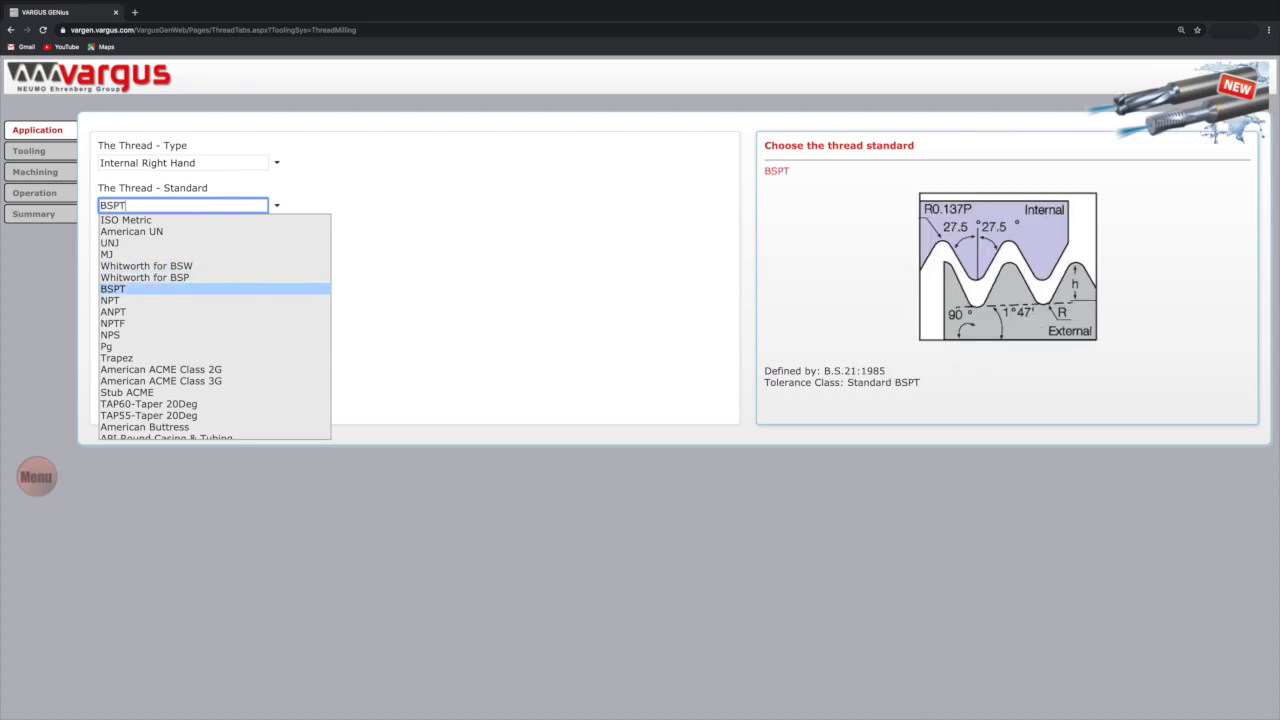
{"action": "key", "text": "Down"}
{"action": "key", "text": "Down"}
{"action": "key", "text": "Down"}
{"action": "key", "text": "Down"}
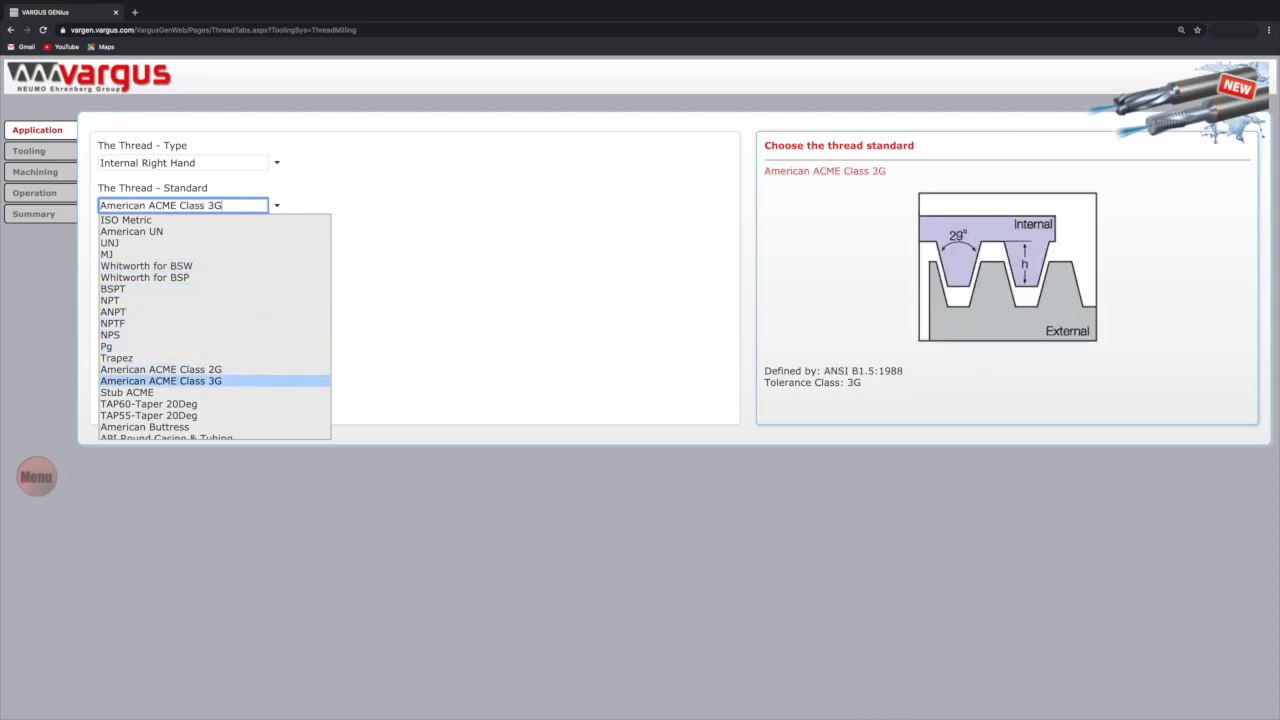
{"action": "key", "text": "Up"}
{"action": "key", "text": "Up"}
{"action": "key", "text": "Up"}
{"action": "key", "text": "Up"}
{"action": "key", "text": "Up"}
{"action": "key", "text": "Up"}
{"action": "key", "text": "Up"}
{"action": "key", "text": "Up"}
{"action": "key", "text": "Up"}
{"action": "key", "text": "Up"}
{"action": "key", "text": "Up"}
{"action": "key", "text": "Up"}
{"action": "key", "text": "Up"}
{"action": "key", "text": "Up"}
{"action": "key", "text": "Up"}
{"action": "key", "text": "Up"}
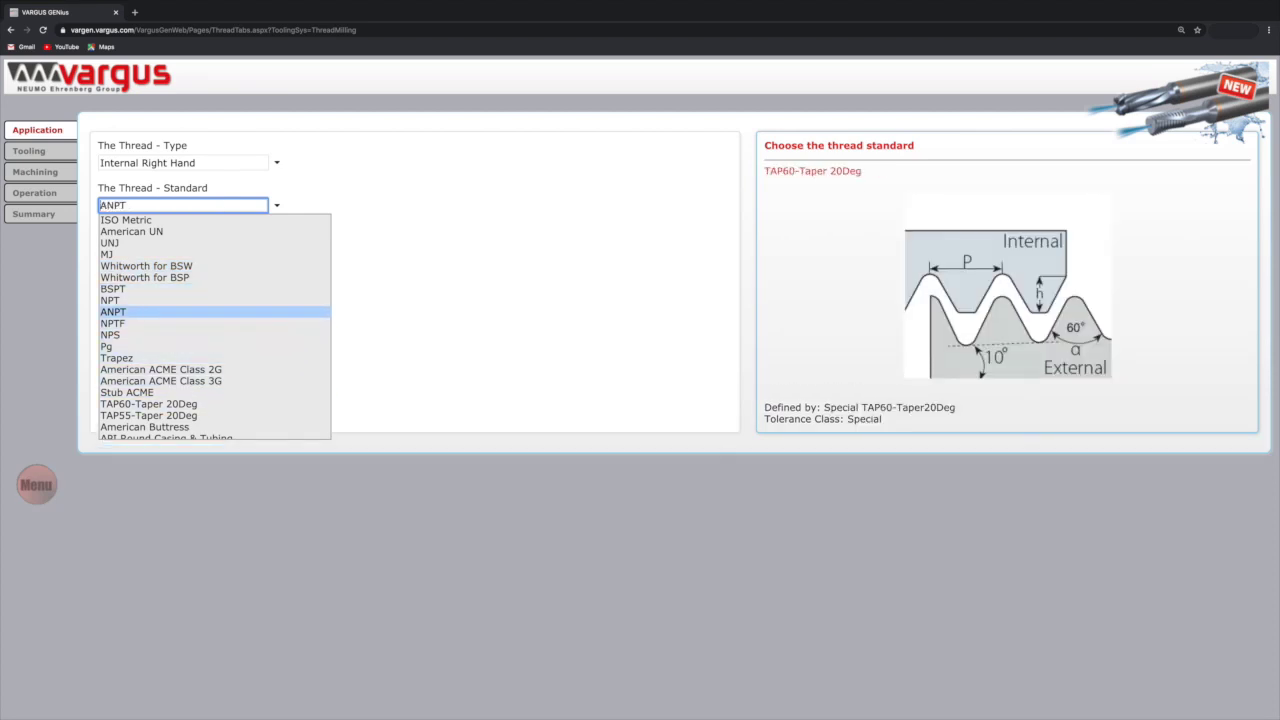
{"action": "key", "text": "Return"}
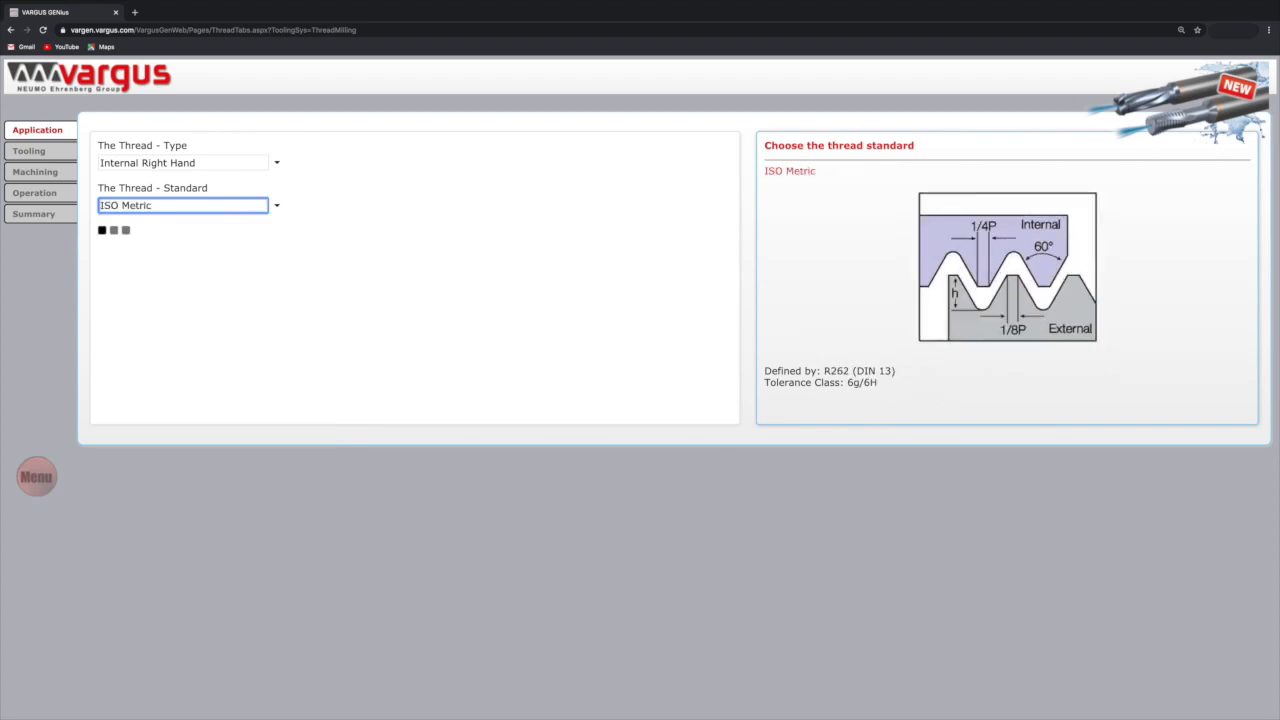
- Step past the 0.25 and 0.60 pitches and select 1.50 mm
{"action": "key", "text": "Down"}
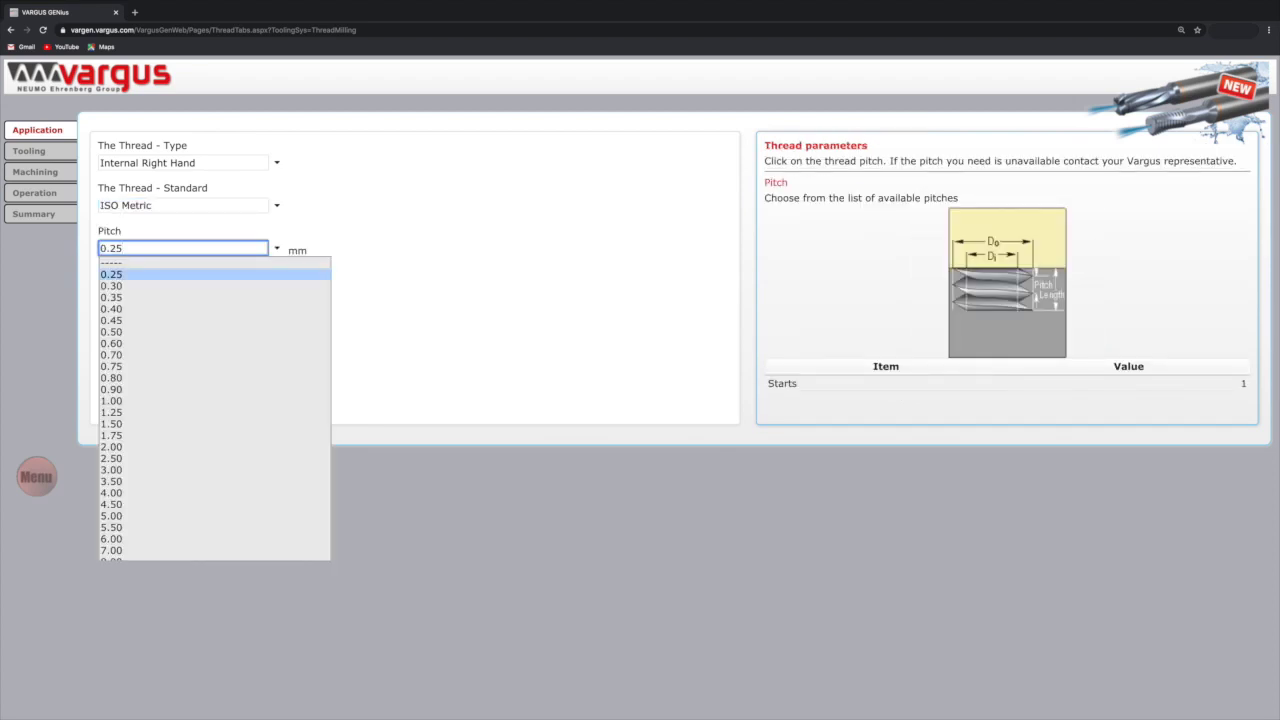
{"action": "key", "text": "Down"}
{"action": "key", "text": "Down"}
{"action": "key", "text": "Down"}
{"action": "key", "text": "Down"}
{"action": "key", "text": "Down"}
{"action": "key", "text": "Down"}
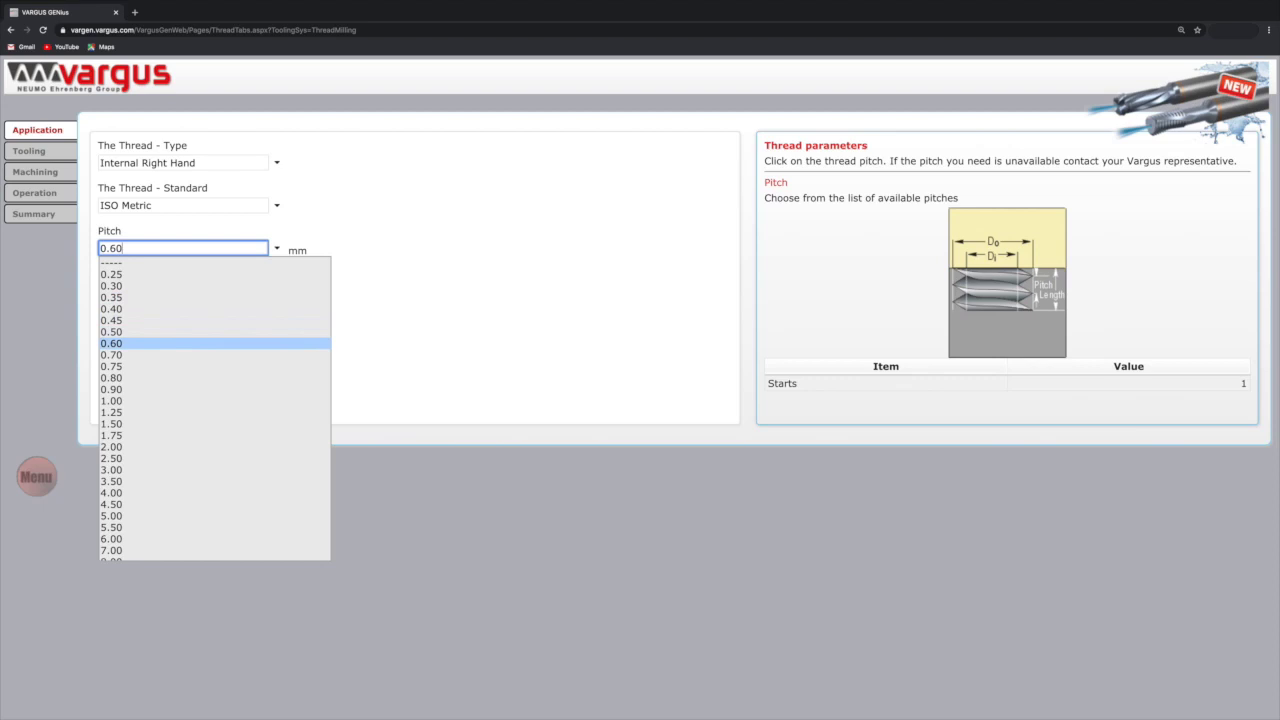
{"action": "key", "text": "Down"}
{"action": "key", "text": "Down"}
{"action": "key", "text": "Down"}
{"action": "key", "text": "Down"}
{"action": "key", "text": "Down"}
{"action": "key", "text": "Down"}
{"action": "key", "text": "Down"}
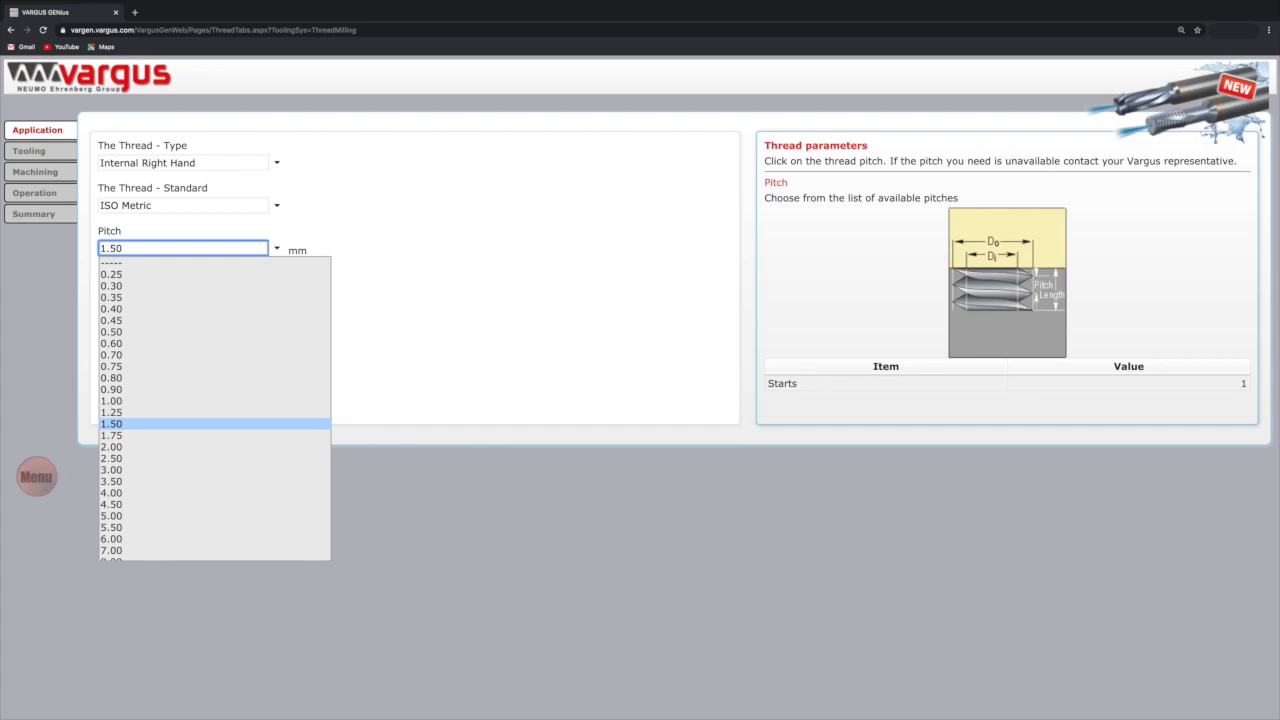
{"action": "key", "text": "Return"}
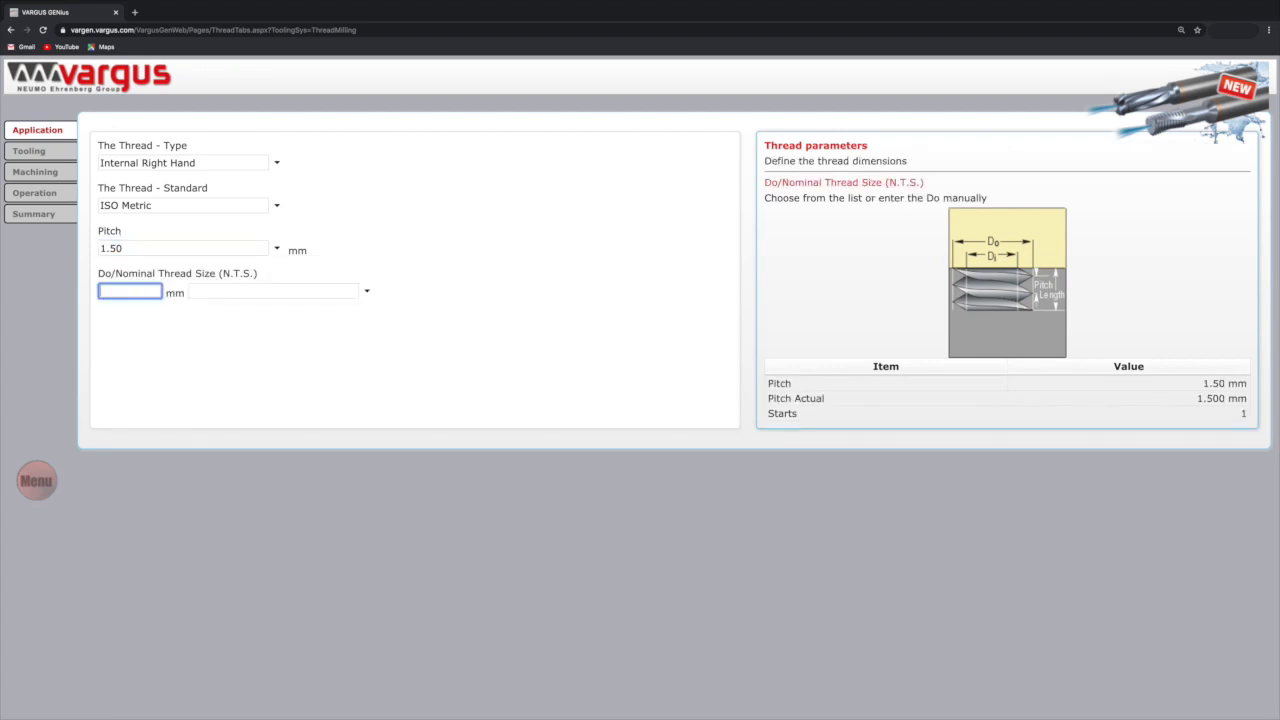
- Try an 11 mm major diameter, then choose M10 x 1.5 Coarse and a 20 mm length
{"action": "left_click", "coordinate": [366, 292]}
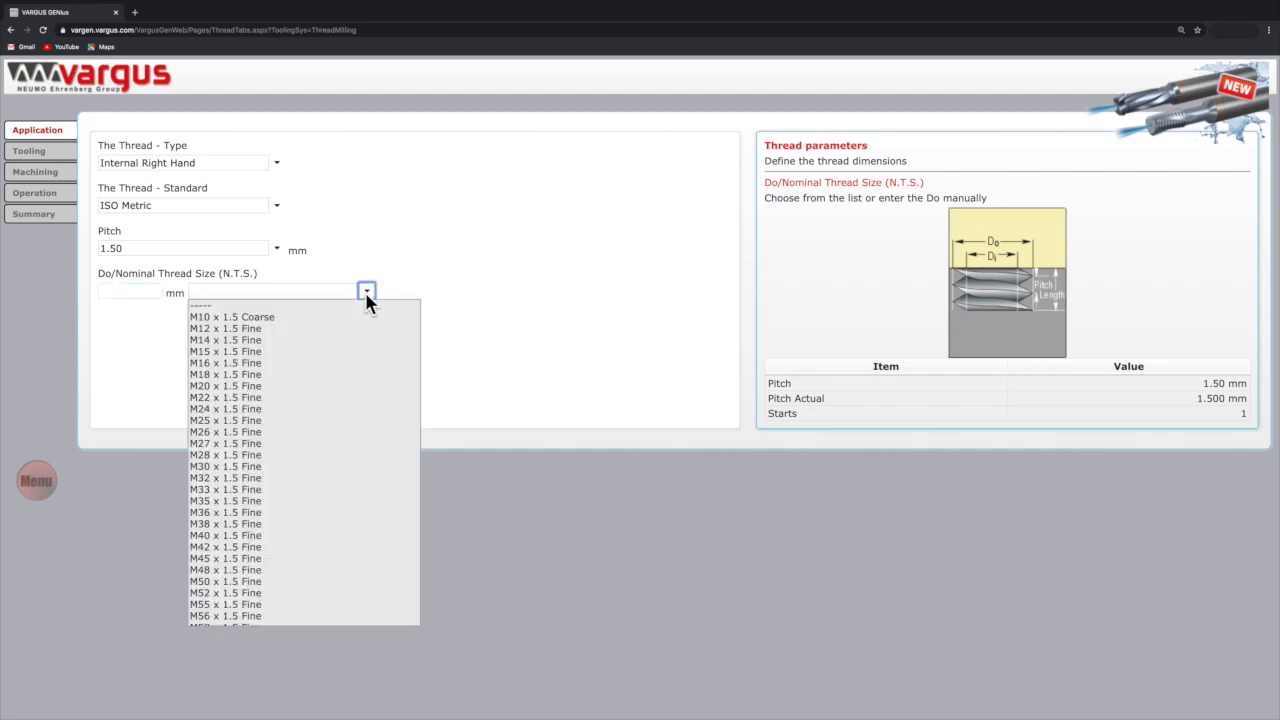
{"action": "left_click", "coordinate": [136, 298]}
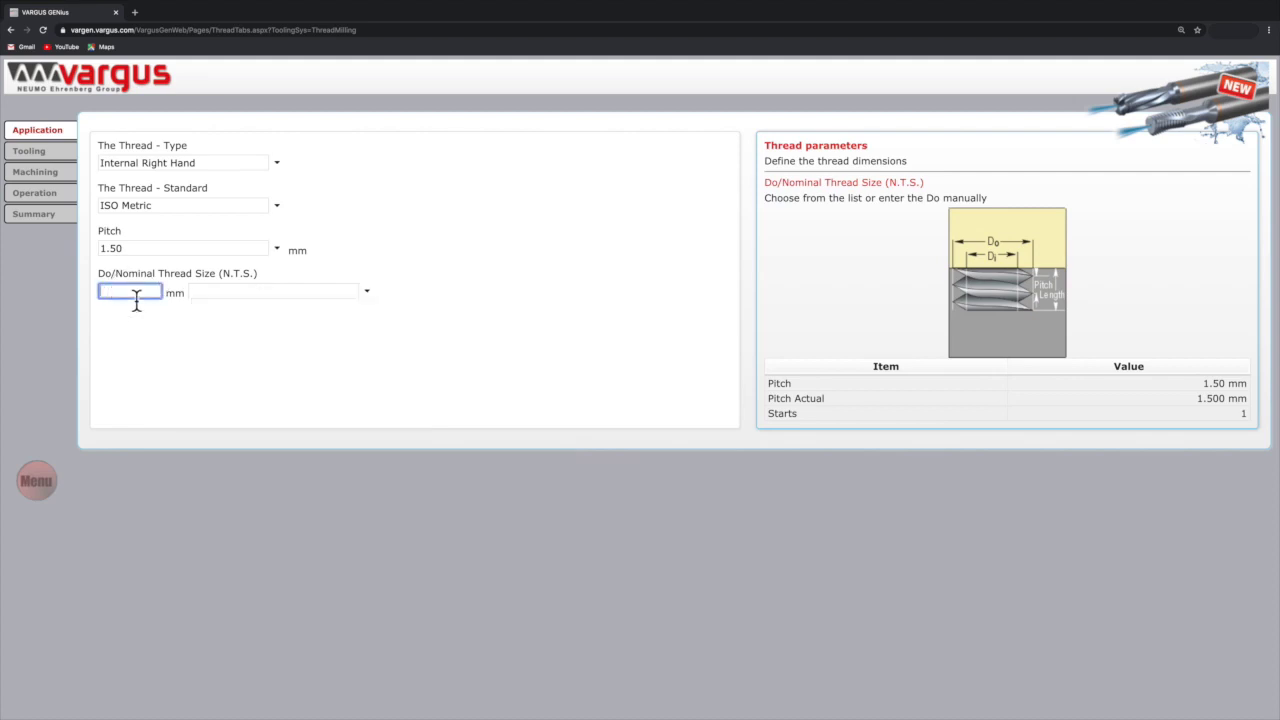
{"action": "type", "text": "11"}
{"action": "key", "text": "Tab"}
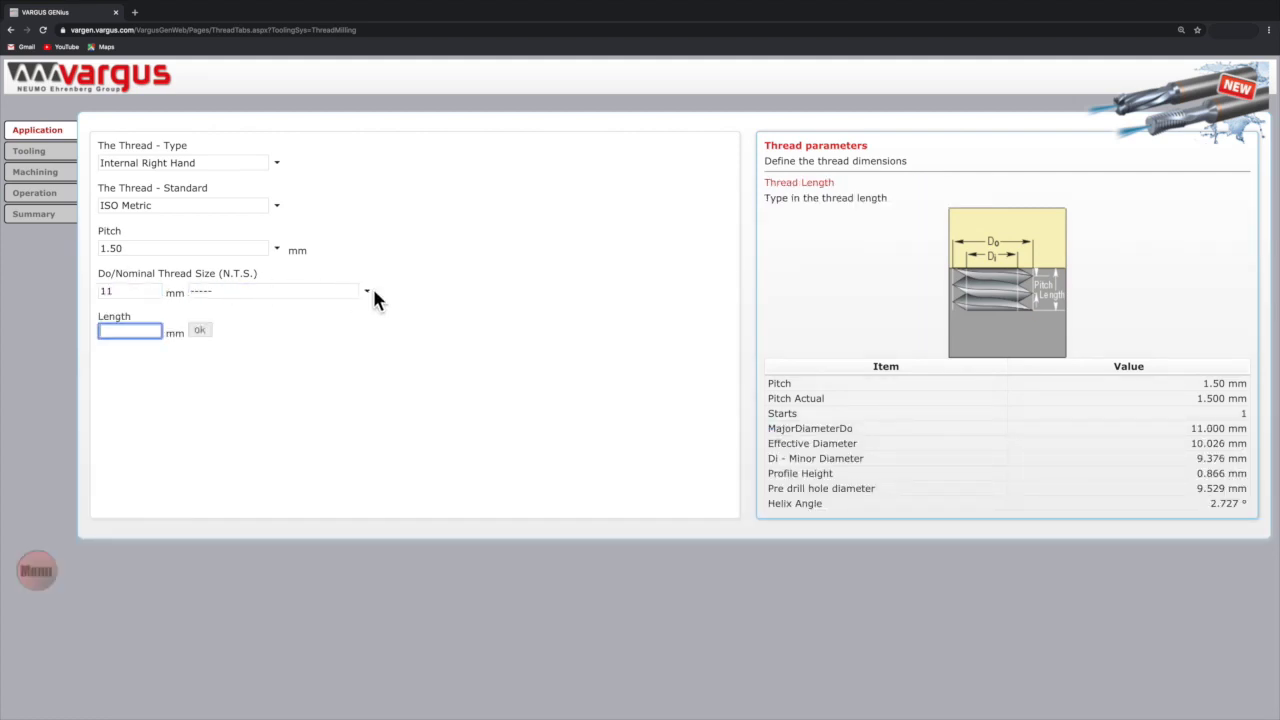
{"action": "left_click", "coordinate": [367, 291]}
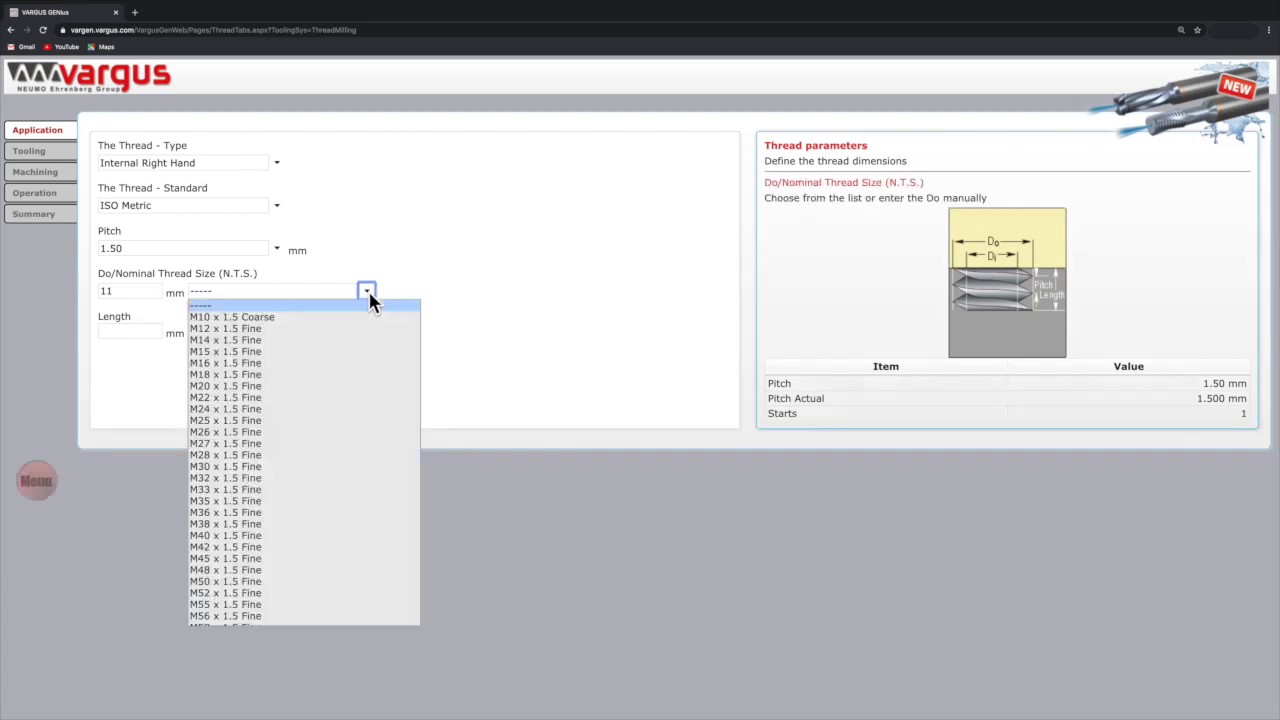
{"action": "left_click", "coordinate": [326, 317]}
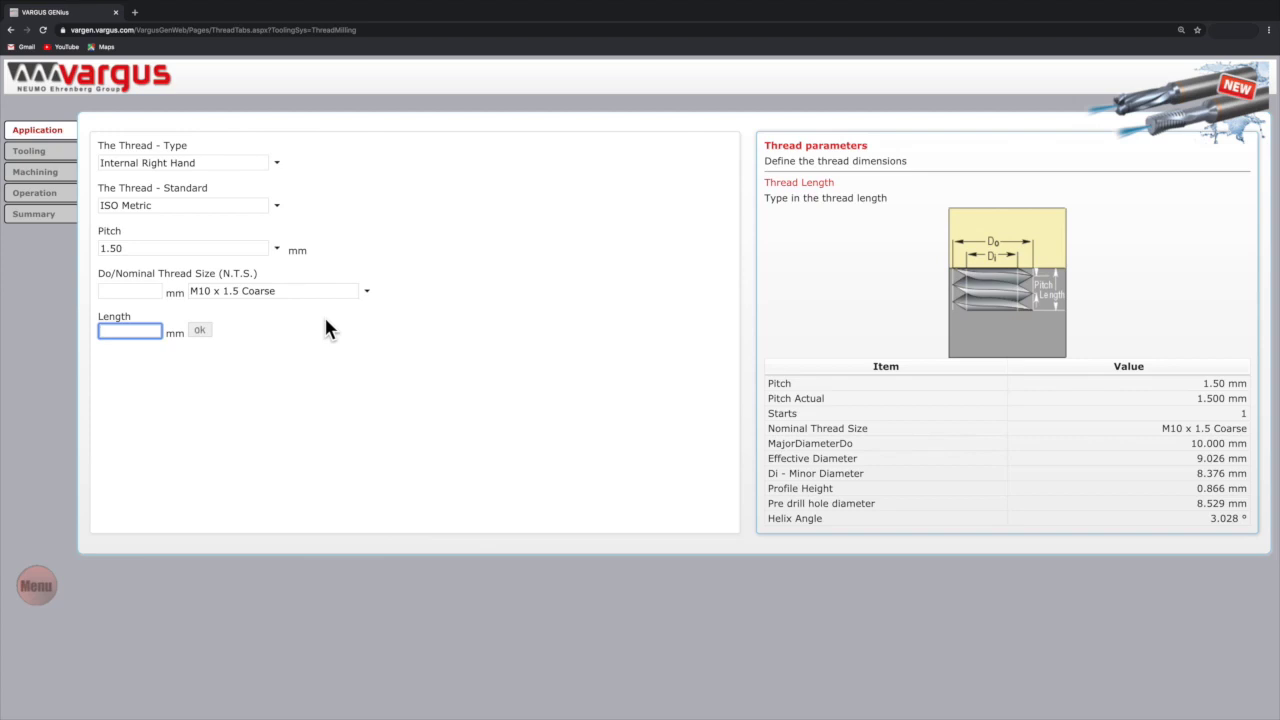
{"action": "type", "text": "20"}
{"action": "key", "text": "Return"}
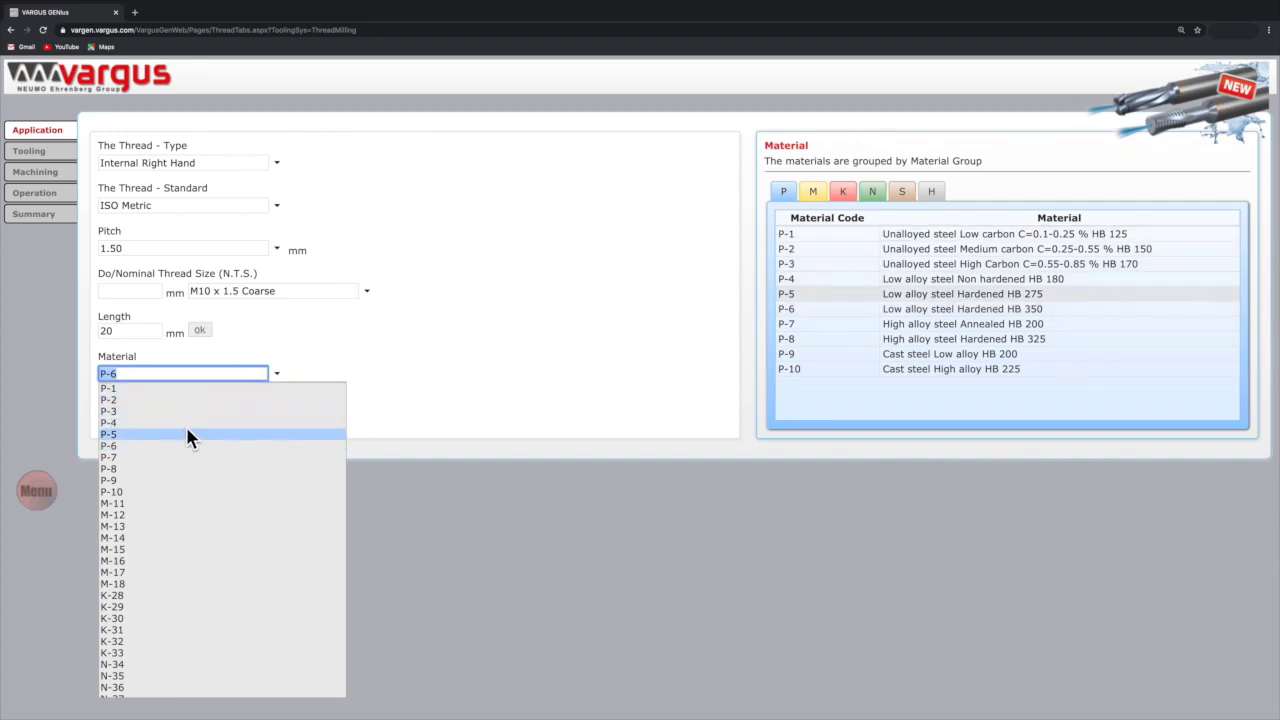
- Browse the M, K, N, S and H material groups, then pick P-6 from group P
{"action": "scroll", "coordinate": [188, 440], "scroll_direction": "down", "scroll_amount": 3}
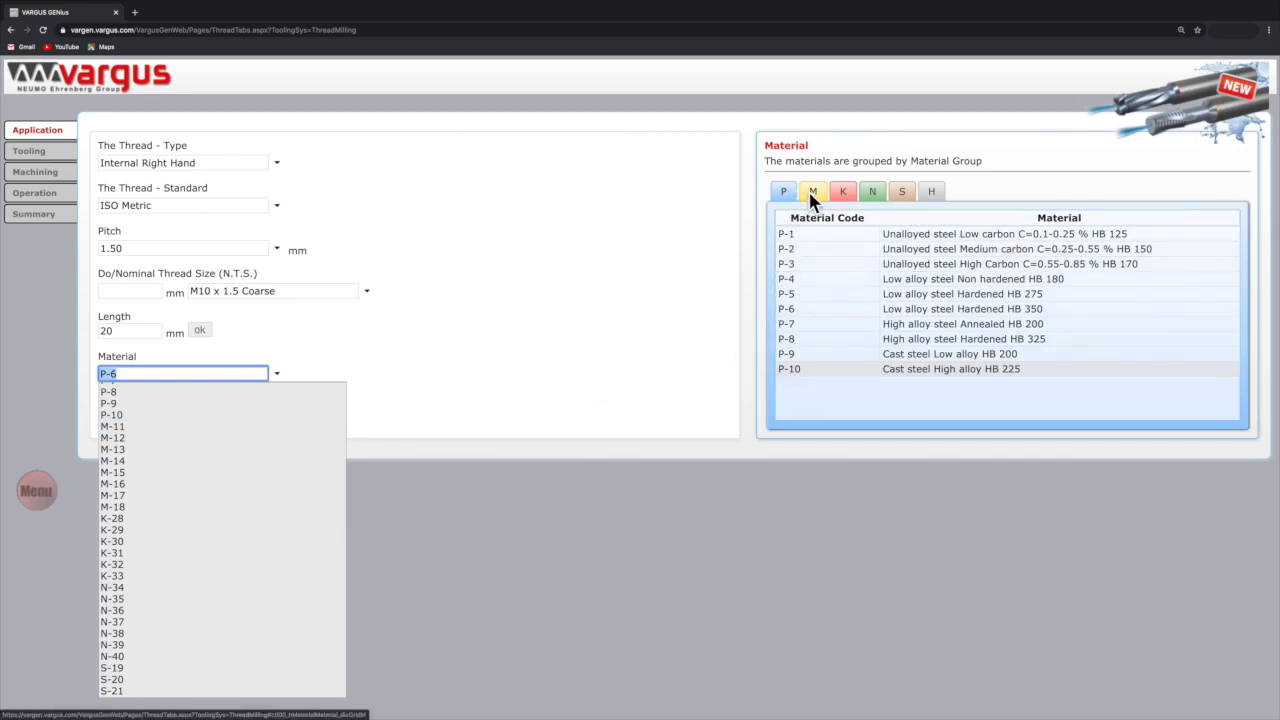
{"action": "left_click", "coordinate": [812, 195]}
{"action": "left_click", "coordinate": [843, 195]}
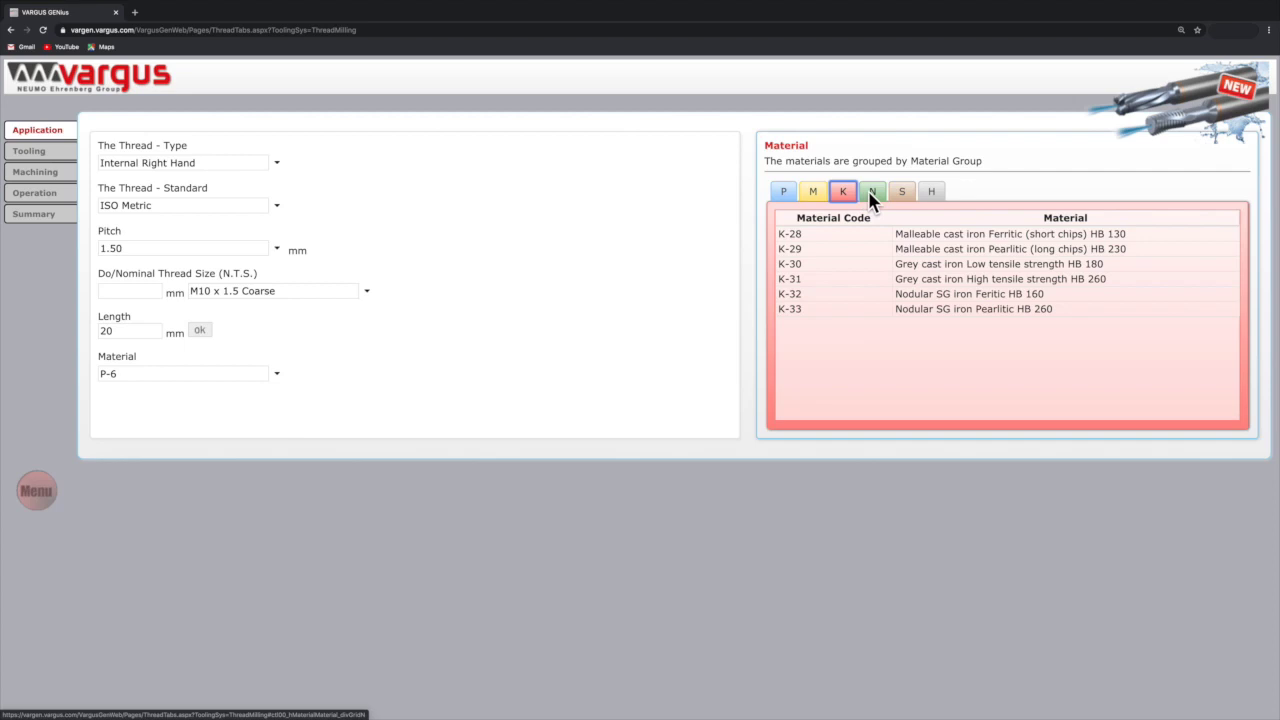
{"action": "left_click", "coordinate": [870, 195]}
{"action": "left_click", "coordinate": [897, 192]}
{"action": "left_click", "coordinate": [935, 192]}
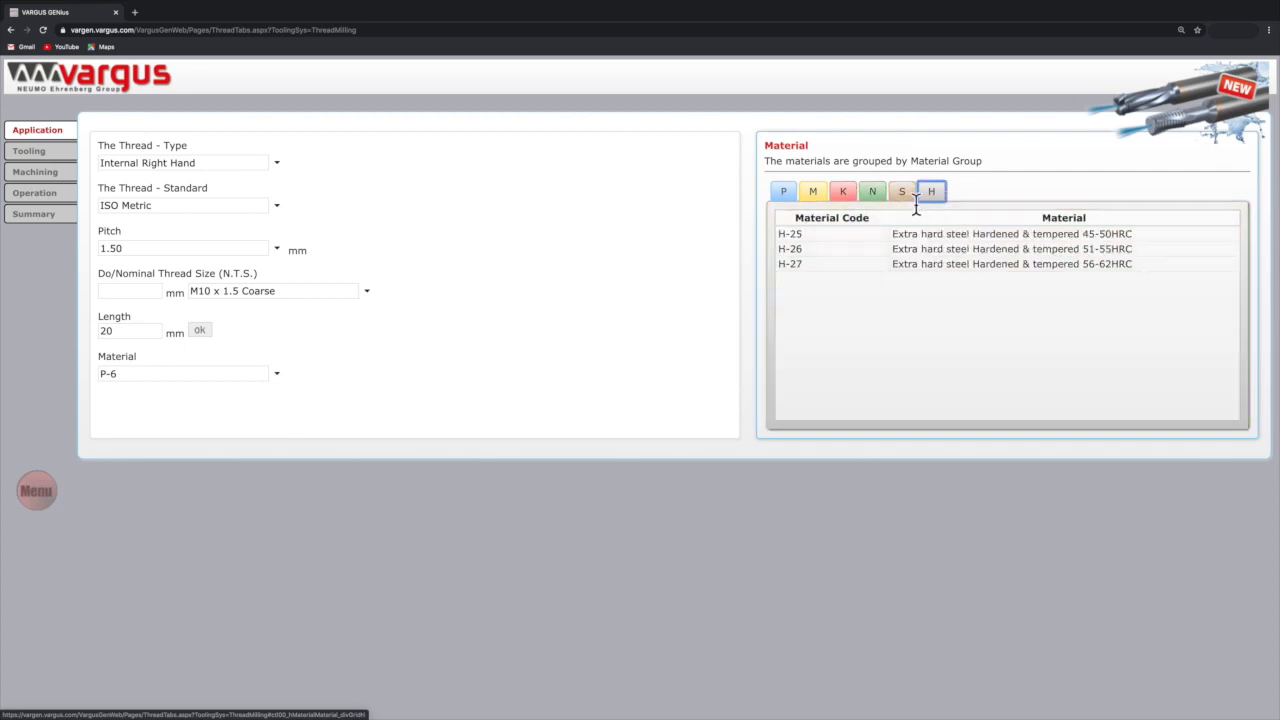
{"action": "left_click", "coordinate": [786, 194]}
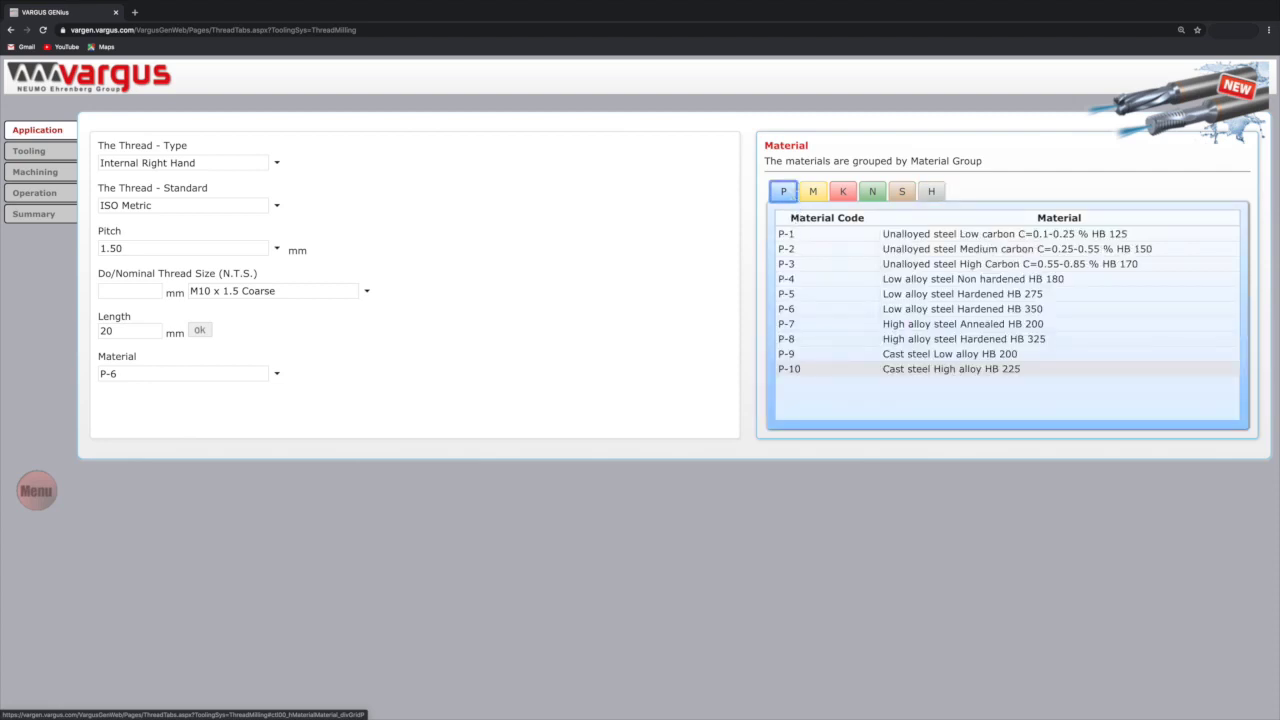
{"action": "left_click", "coordinate": [827, 309]}
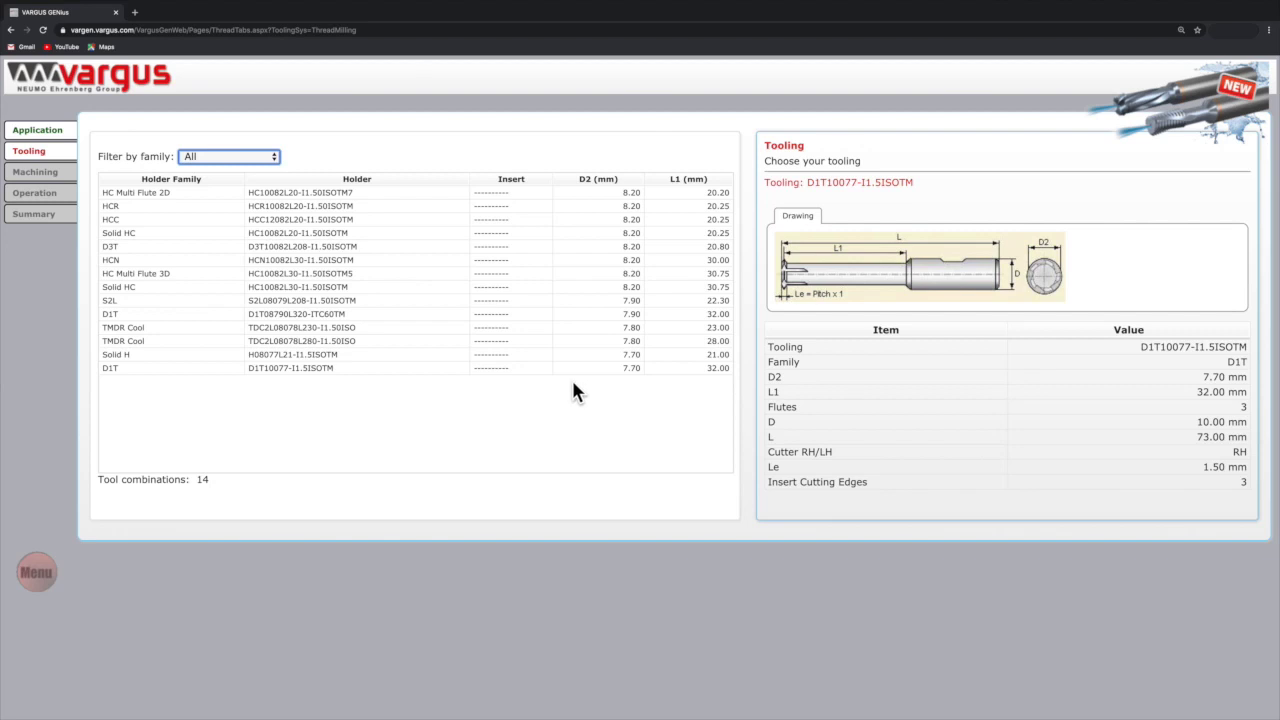
- Filter tools to Solid HC, compare the L20 and L30 holders, and select HC10082L20-I1.50ISOTM
{"action": "left_click", "coordinate": [265, 158]}
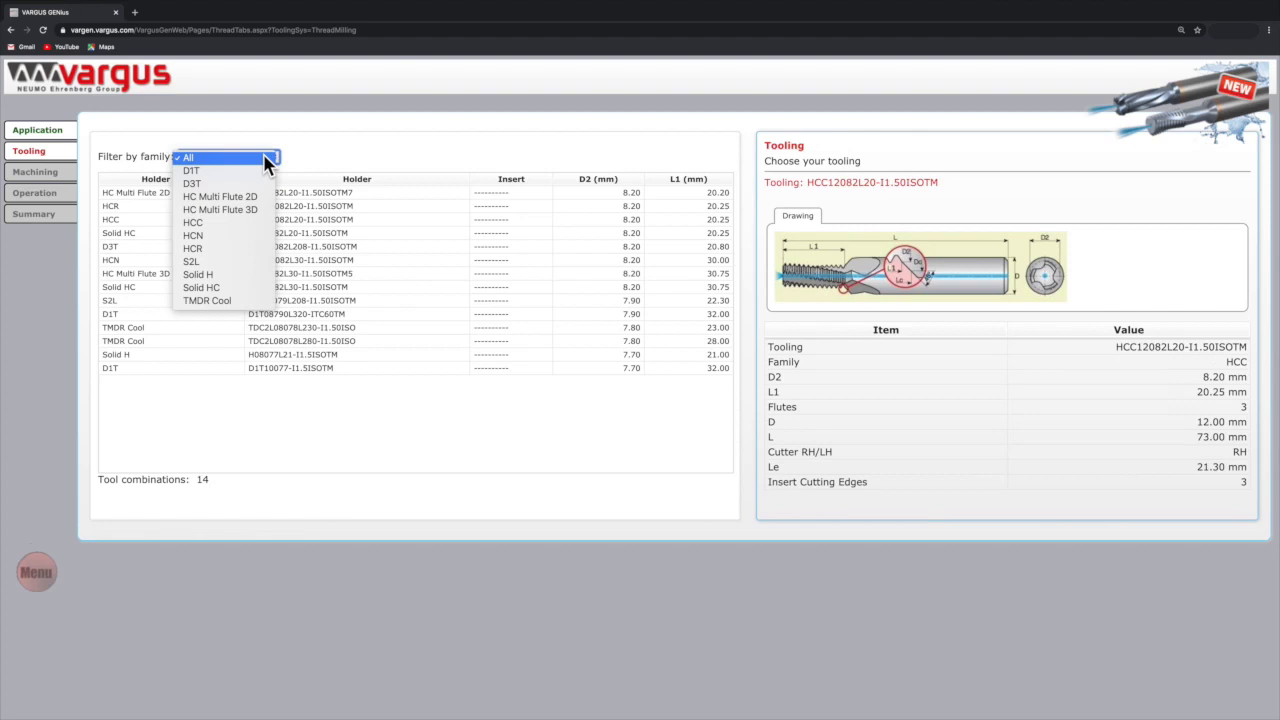
{"action": "left_click", "coordinate": [249, 290]}
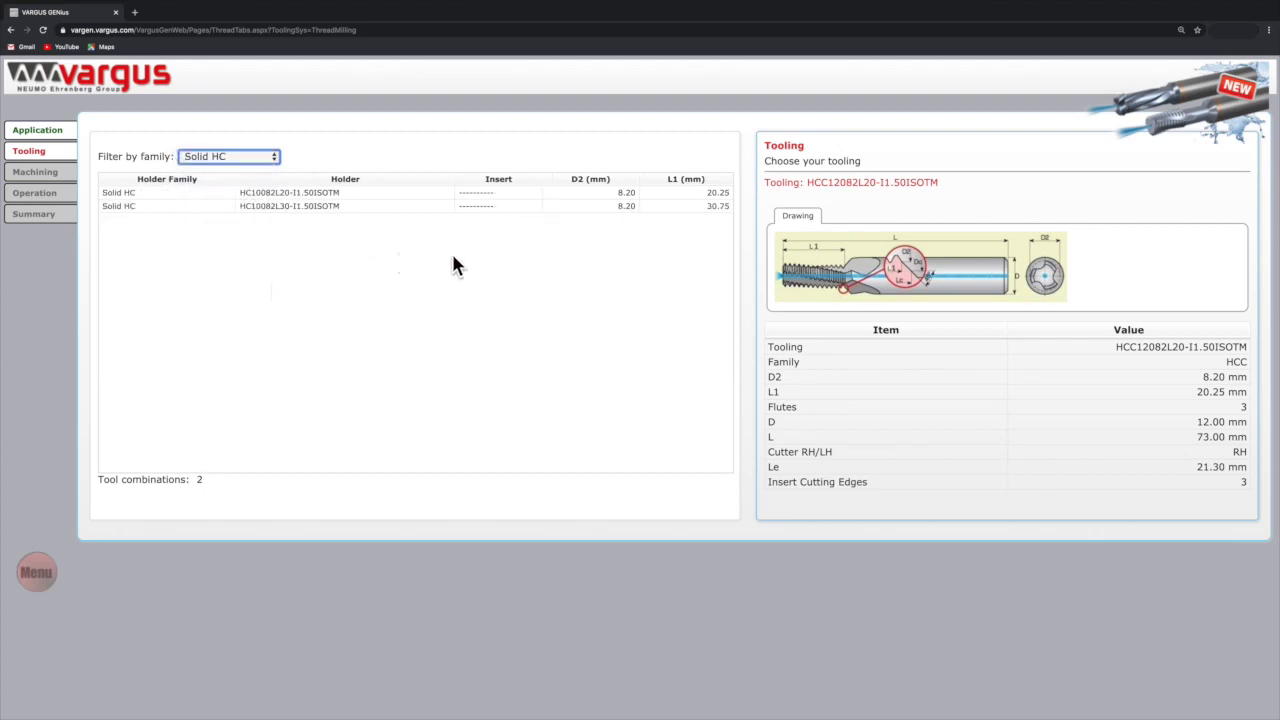
{"action": "left_click", "coordinate": [571, 193]}
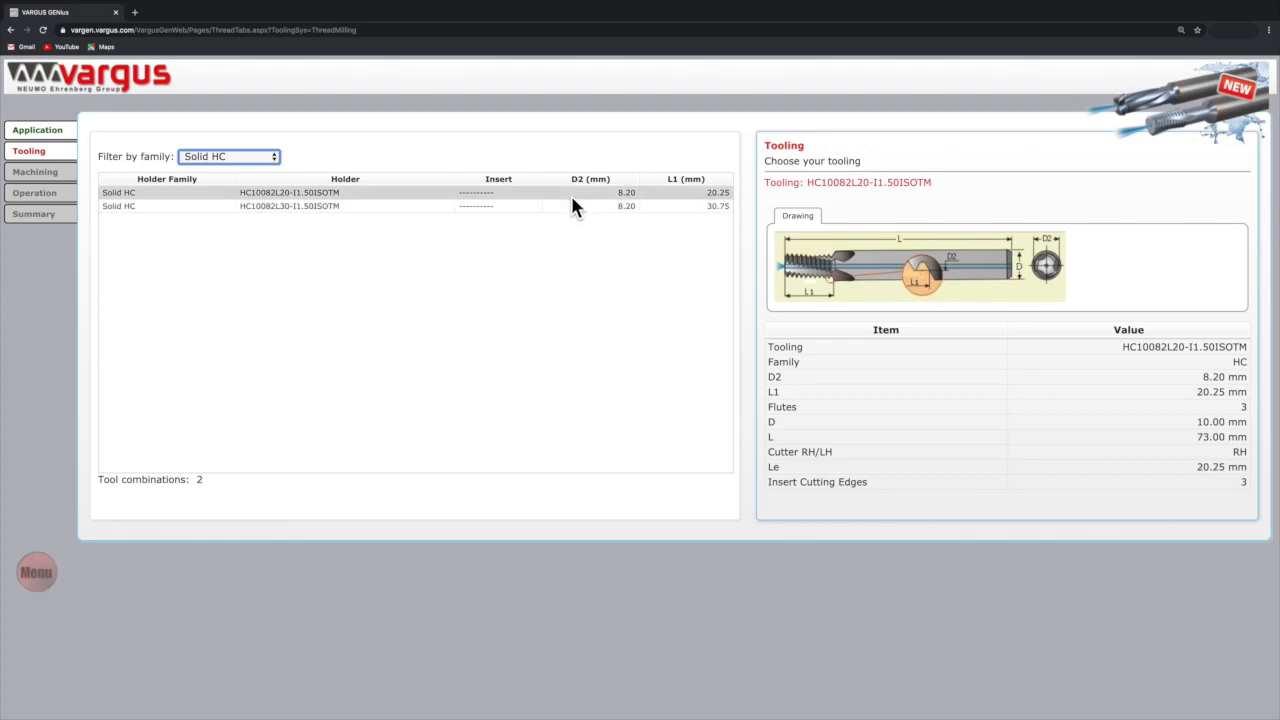
{"action": "left_click", "coordinate": [573, 205]}
{"action": "left_click", "coordinate": [574, 194]}
- Confirm the L20 holder, then set Method to Climb and Path type to Axial Divide
{"action": "left_click", "coordinate": [415, 197]}
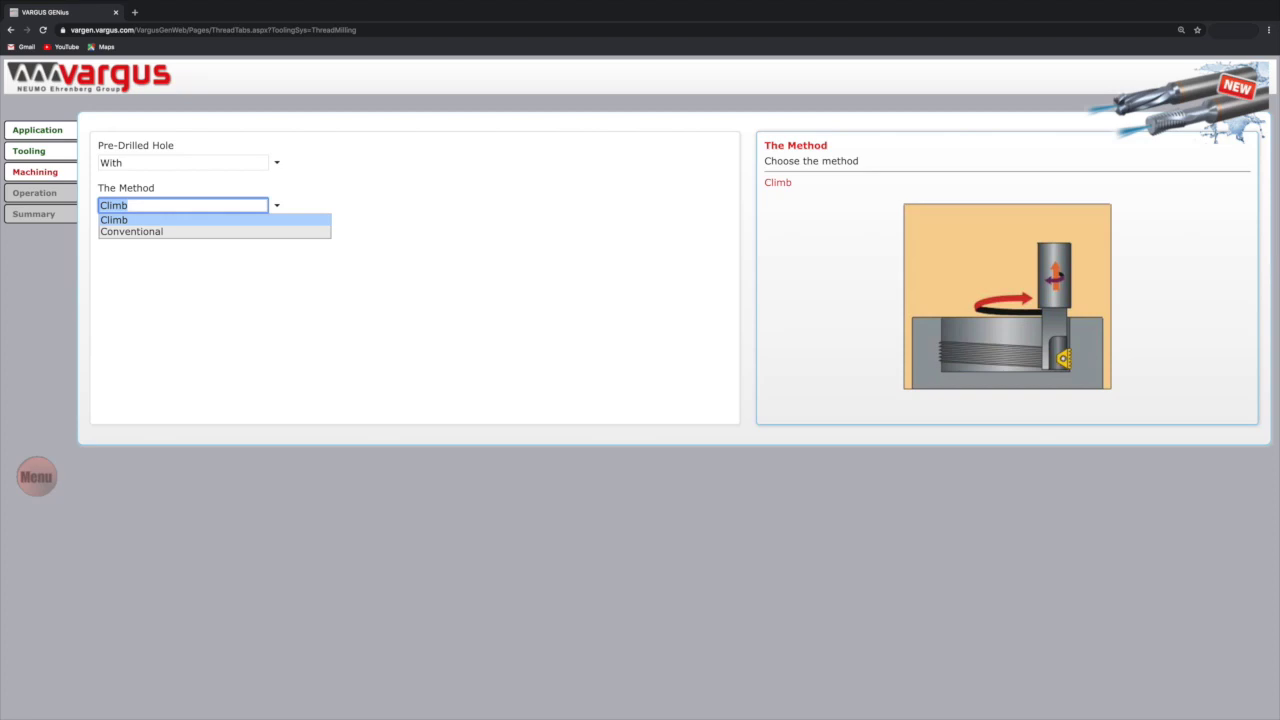
{"action": "left_click", "coordinate": [131, 231]}
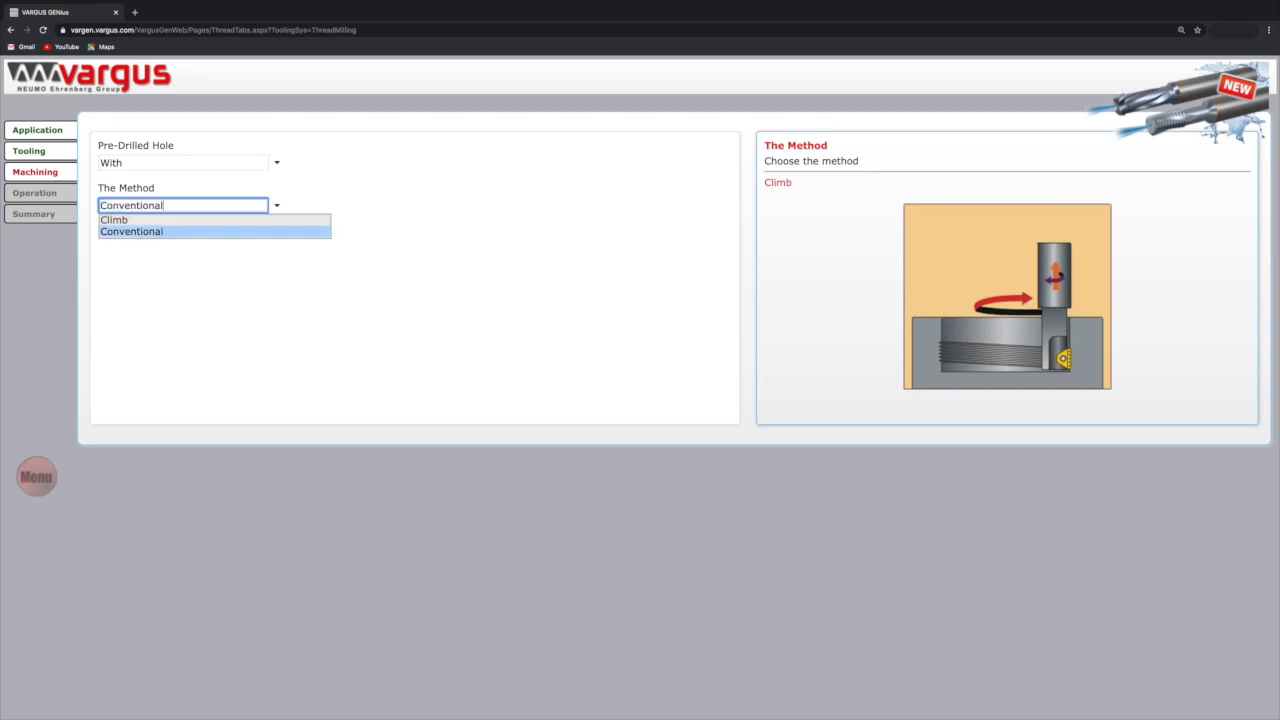
{"action": "left_click", "coordinate": [113, 219]}
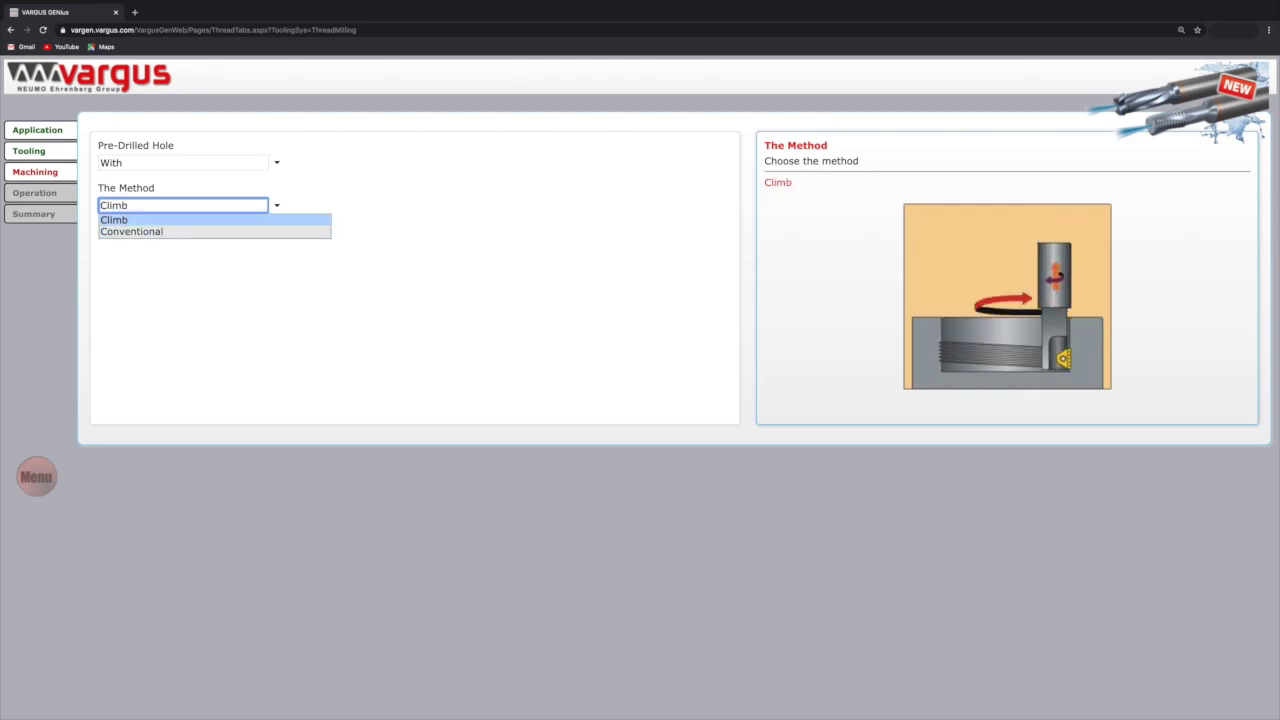
{"action": "key", "text": "Return"}
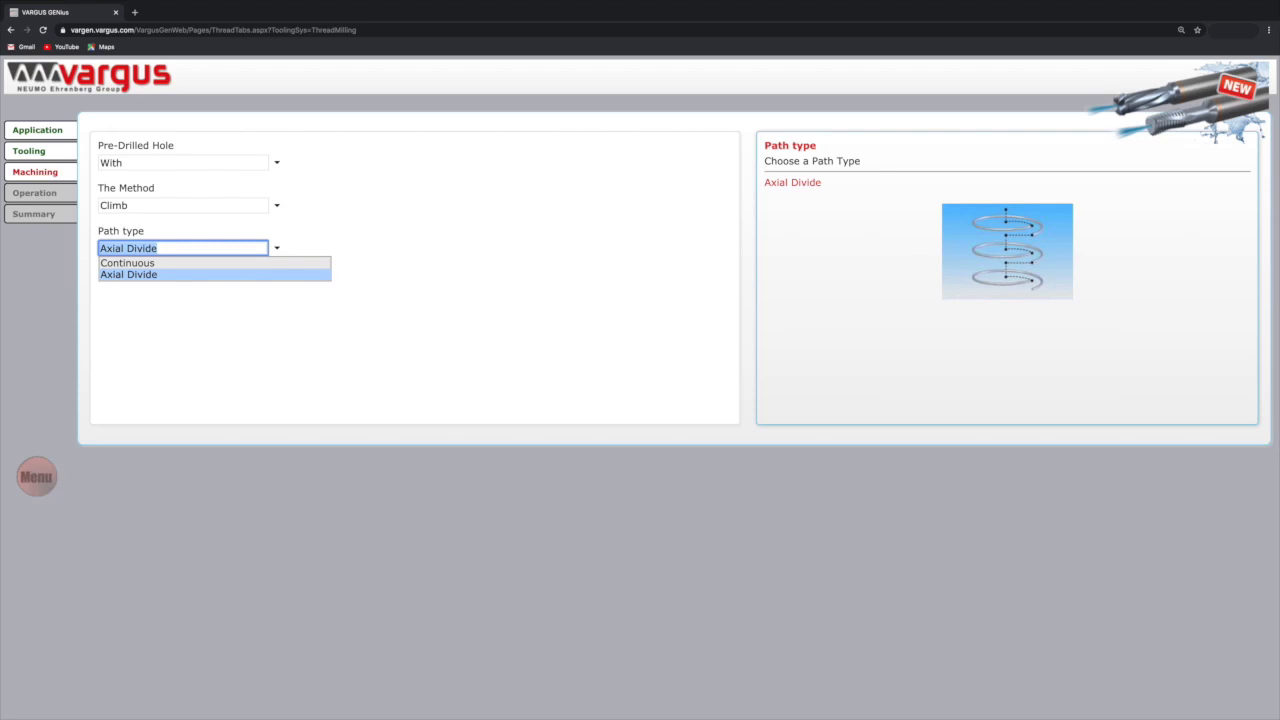
{"action": "left_click", "coordinate": [127, 262]}
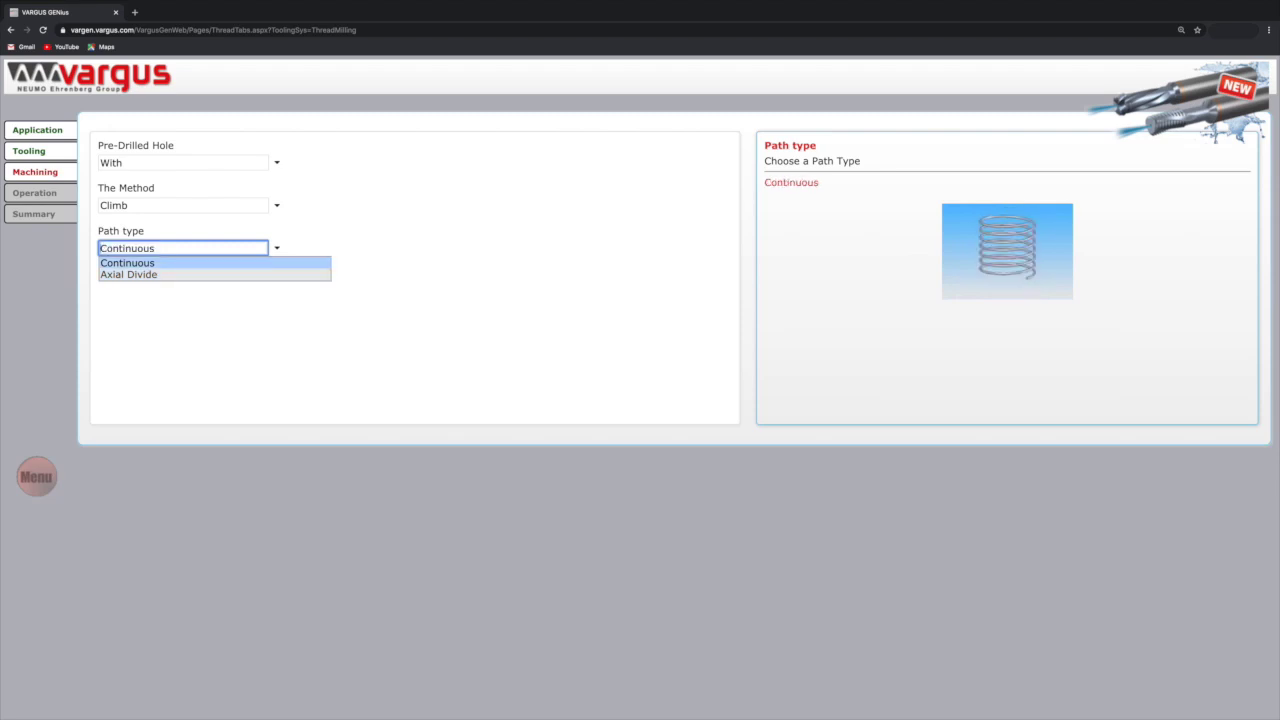
{"action": "left_click", "coordinate": [128, 274]}
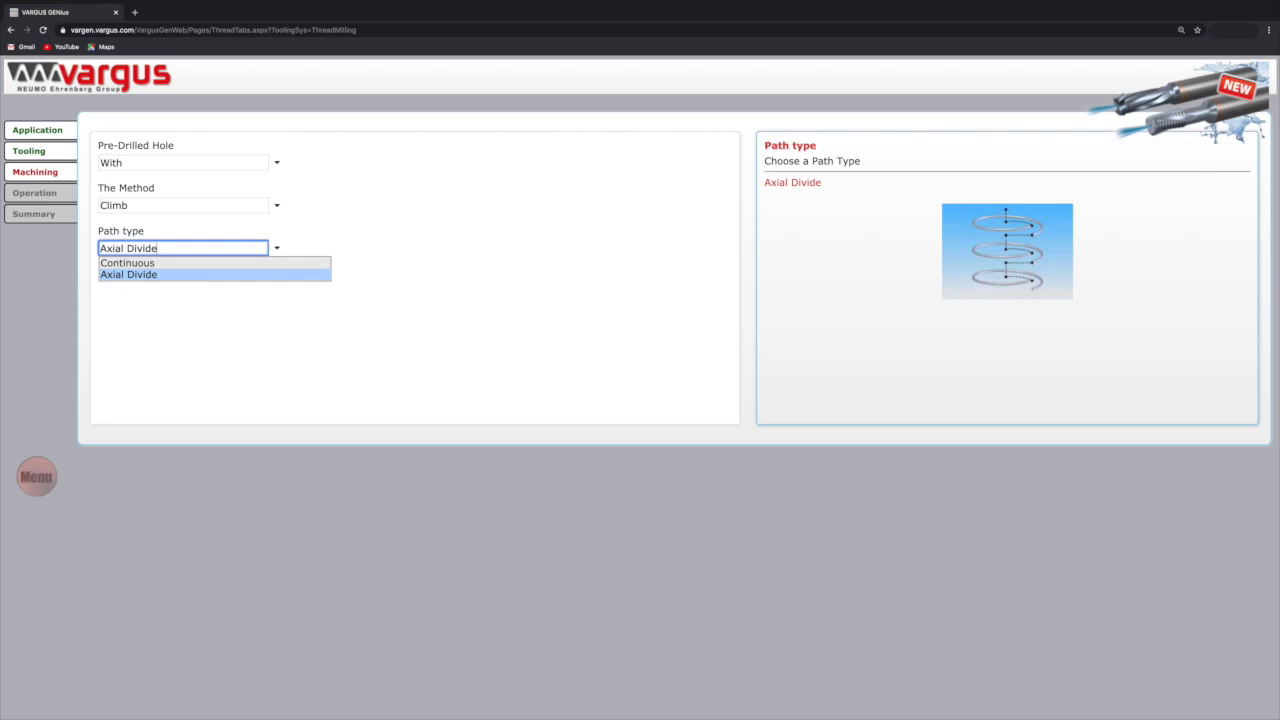
- Keep Default controlled power, choose '1 or 2 with %' passes and 1 radial pass
{"action": "key", "text": "Tab"}
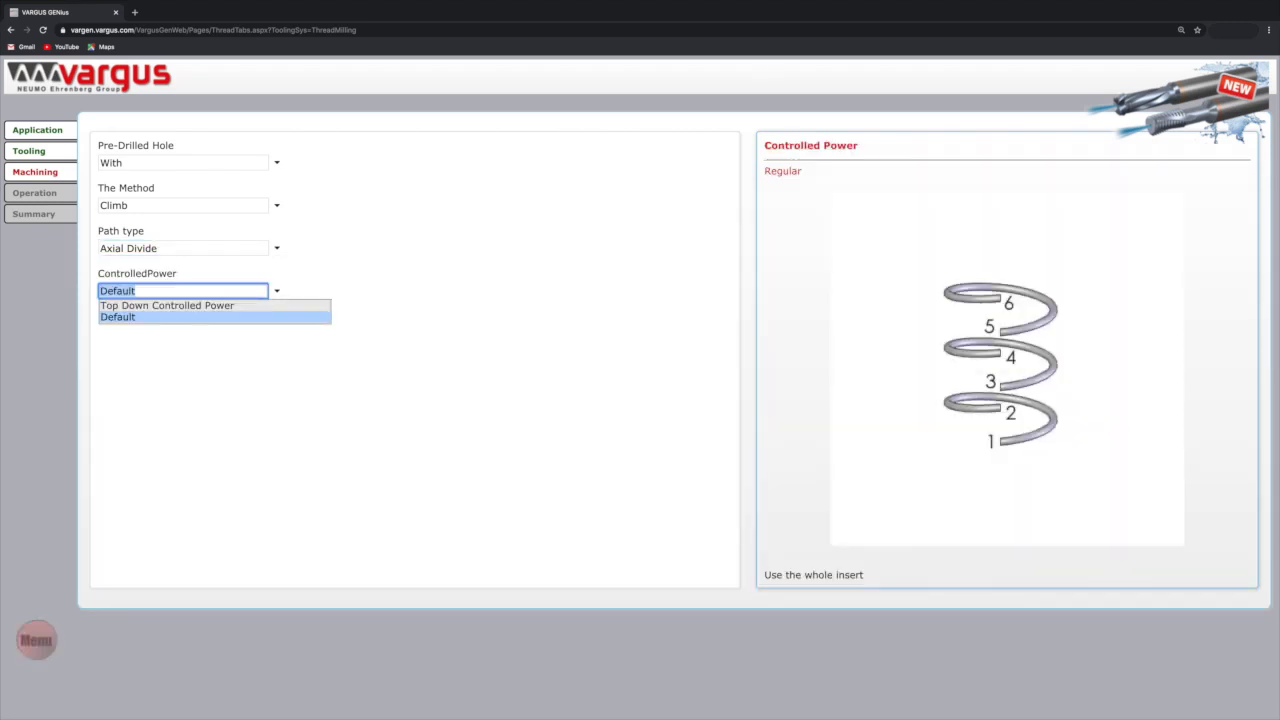
{"action": "key", "text": "Tab"}
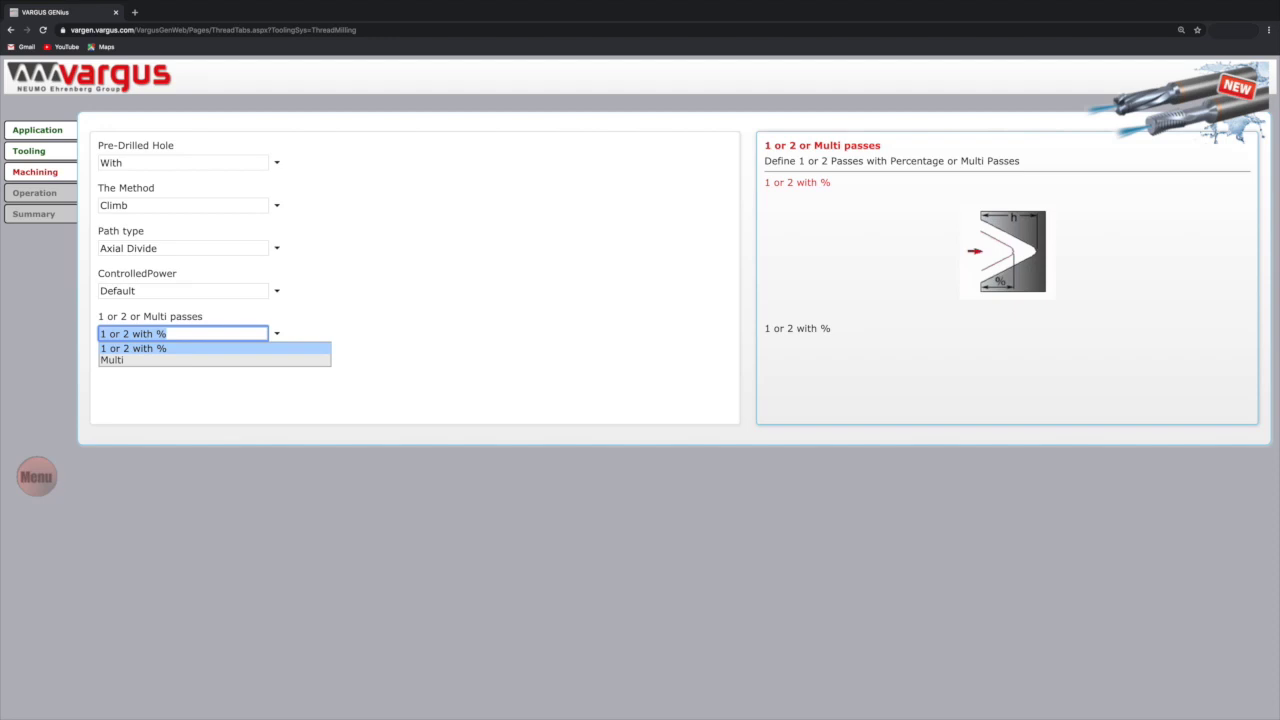
{"action": "key", "text": "Down"}
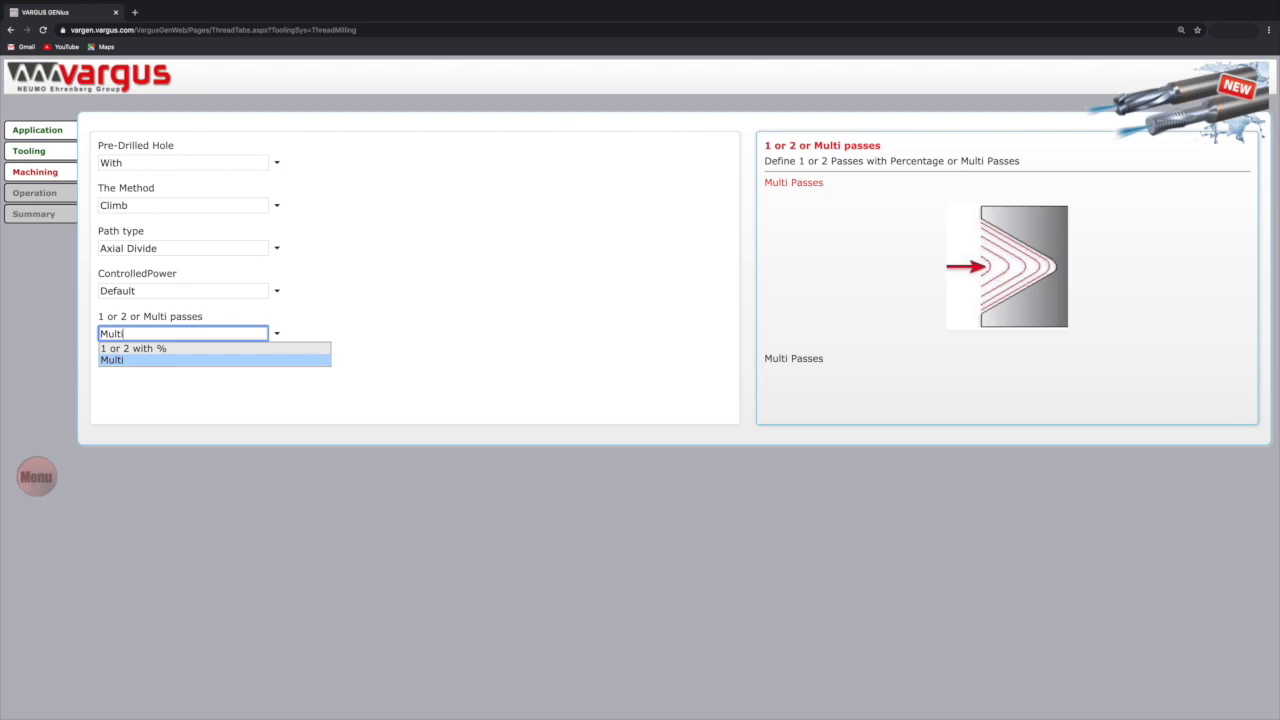
{"action": "key", "text": "Up"}
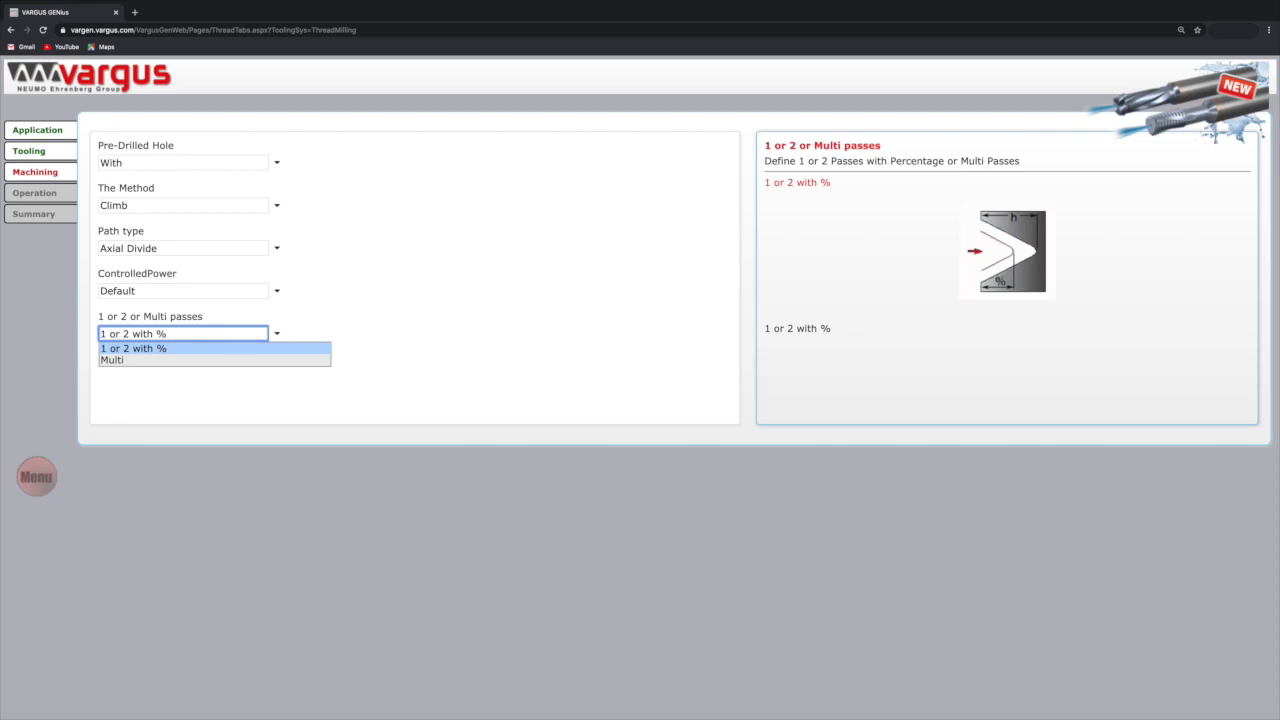
{"action": "key", "text": "Return"}
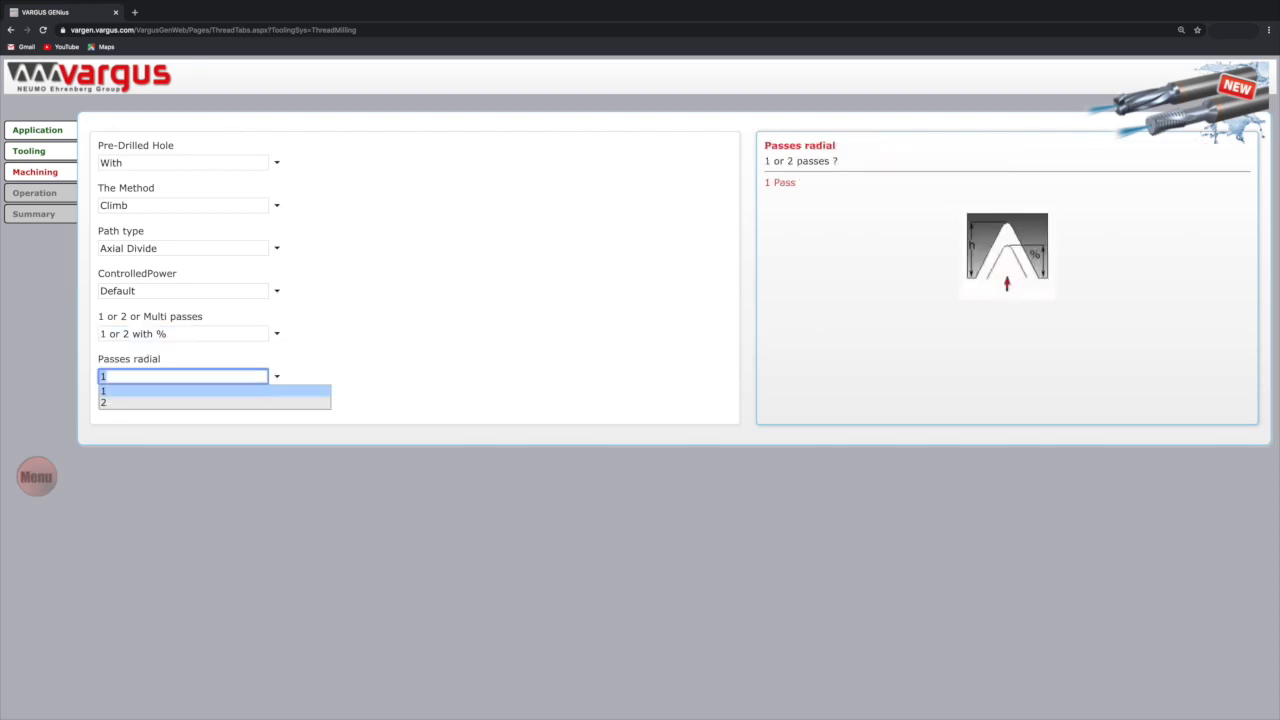
{"action": "key", "text": "Down"}
{"action": "key", "text": "Up"}
{"action": "key", "text": "Return"}
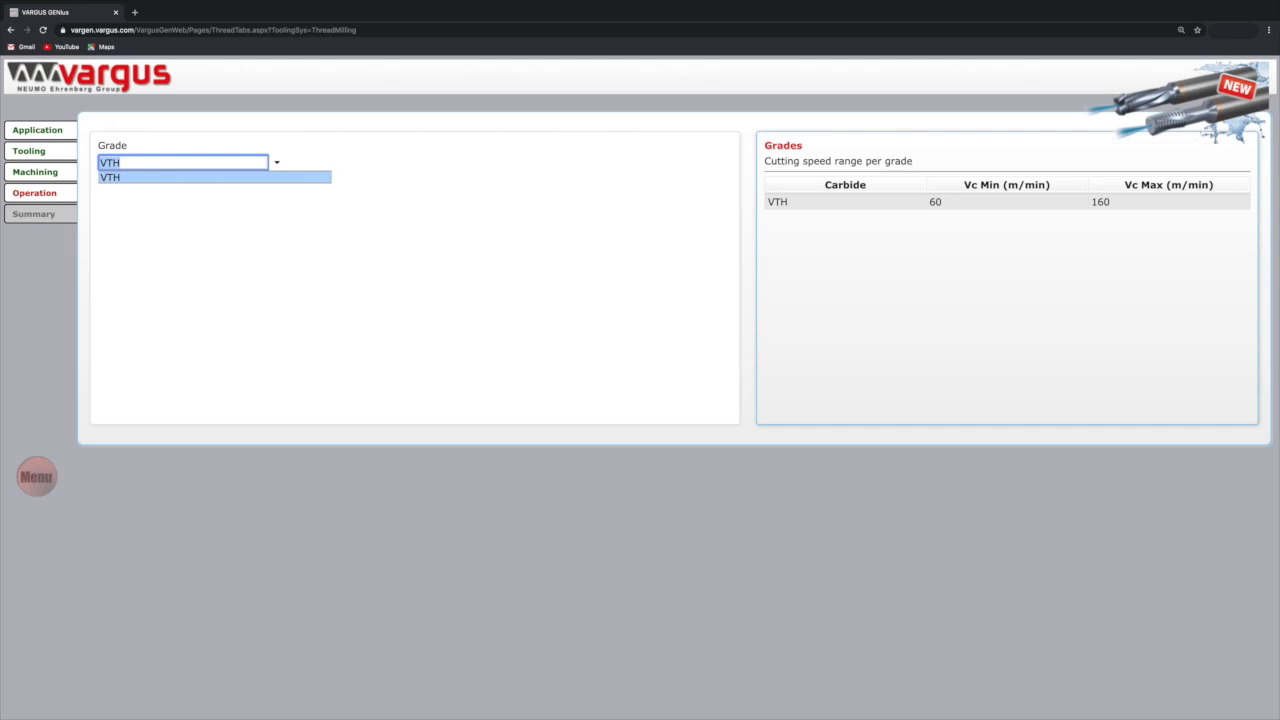
- Keep grade VTH and enter Vc 120 m/min with a 4700 RPM spindle speed
{"action": "key", "text": "Return"}
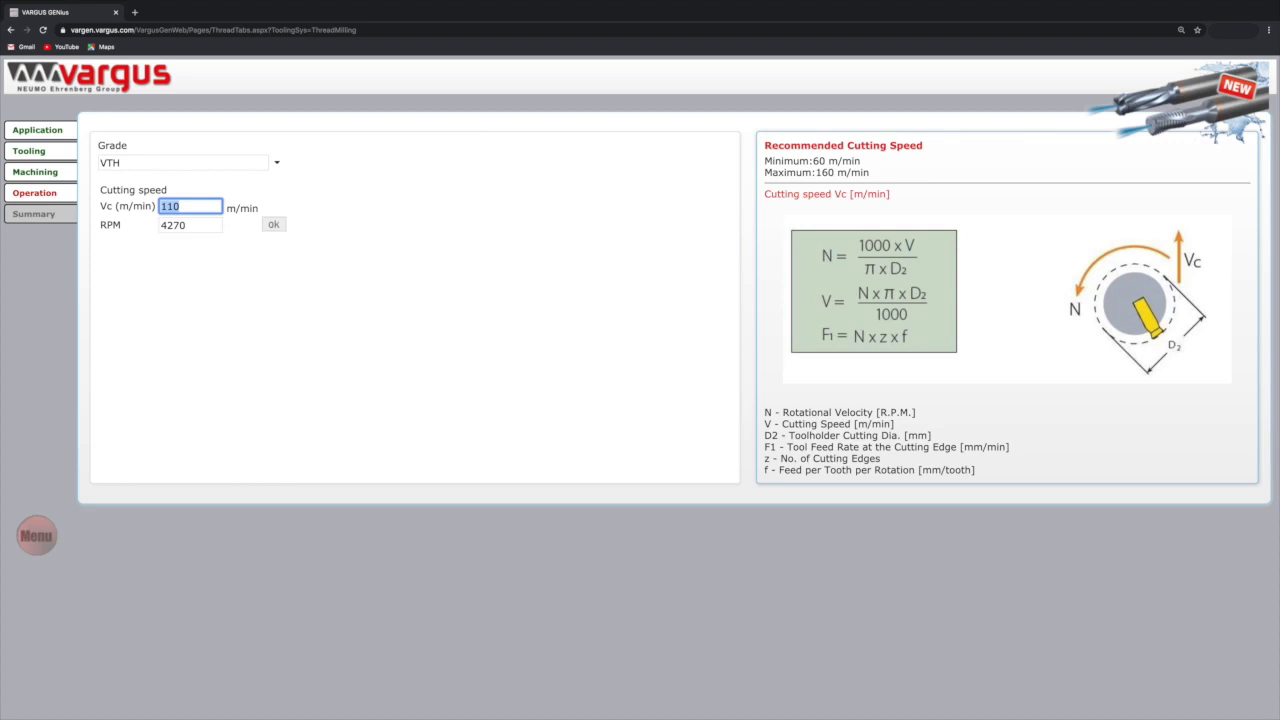
{"action": "type", "text": "120"}
{"action": "key", "text": "Tab"}
{"action": "key", "text": "Tab"}
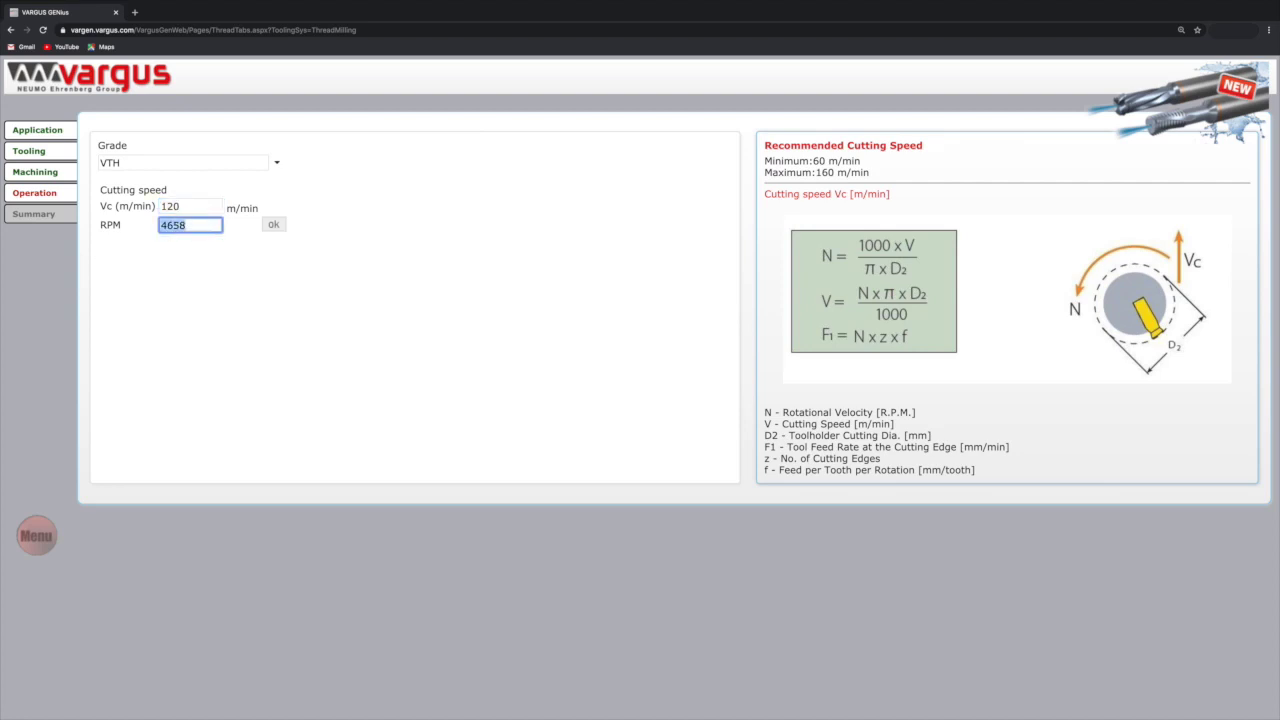
{"action": "type", "text": "4700"}
{"action": "key", "text": "Tab"}
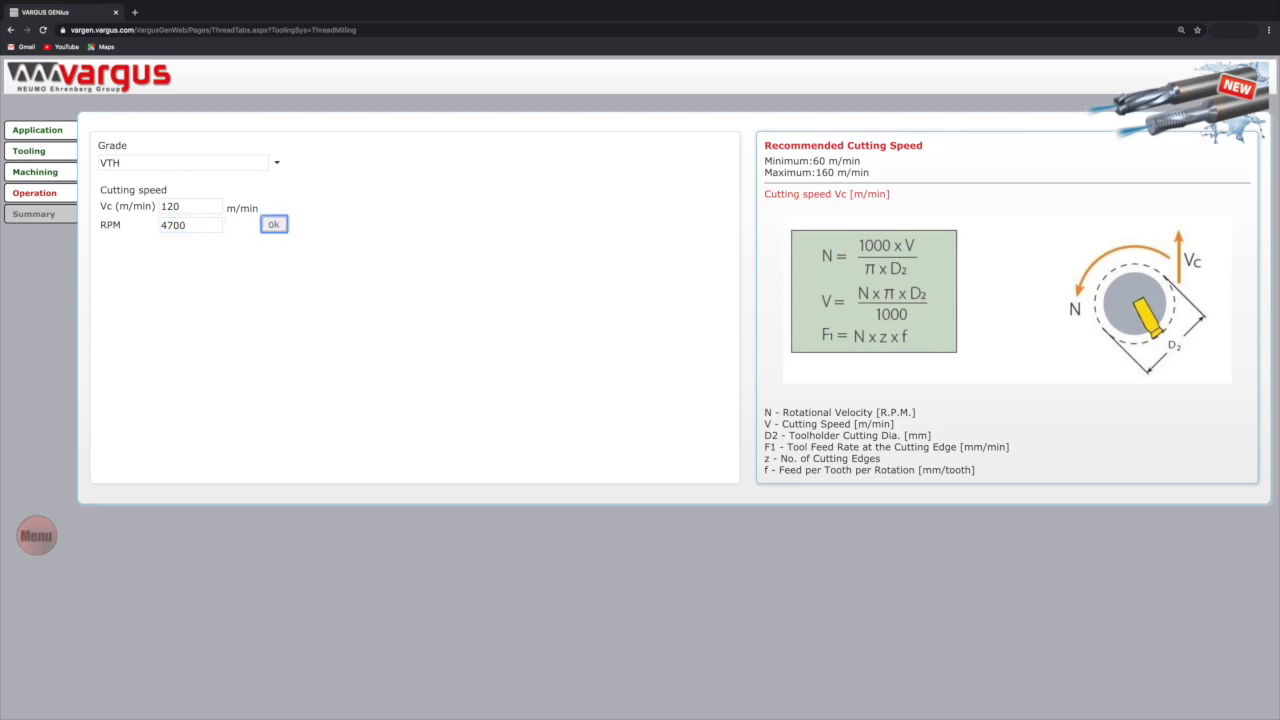
{"action": "key", "text": "Return"}
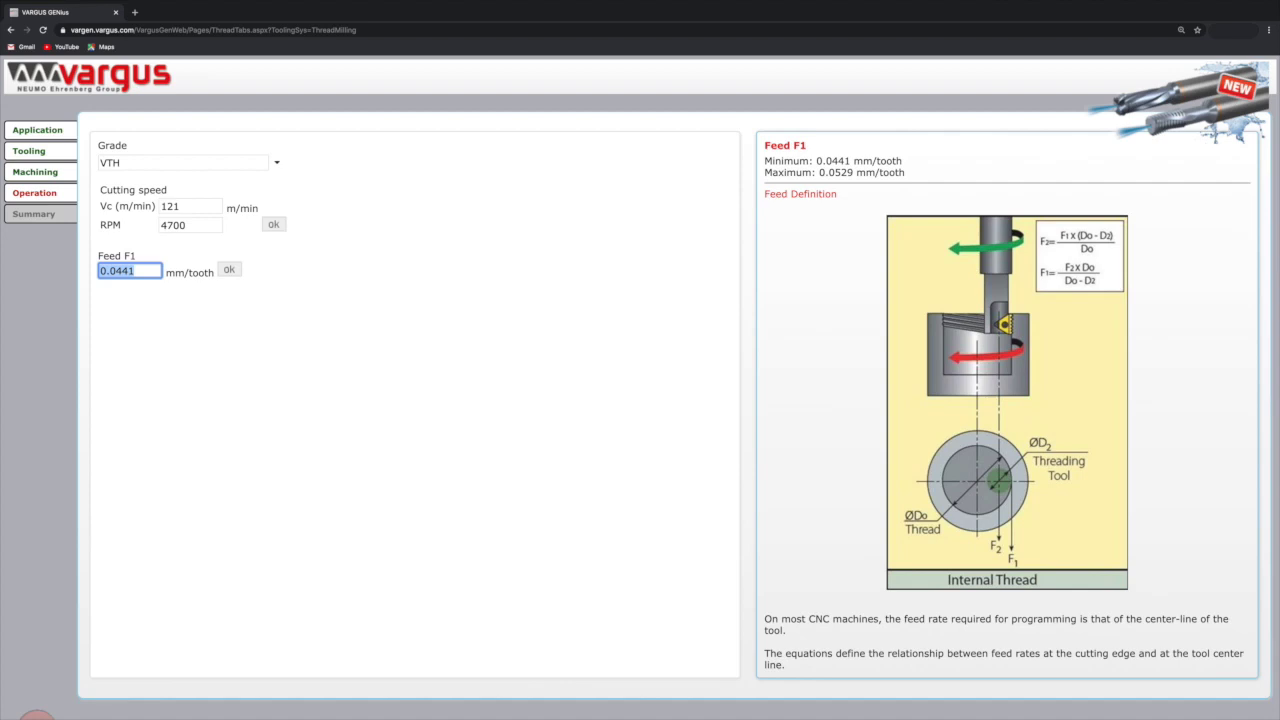
- Enter a 0.05 mm/tooth feed and accept 30% tool entry and 200 mm Z retraction
{"action": "type", "text": "0.05"}
{"action": "key", "text": "Return"}
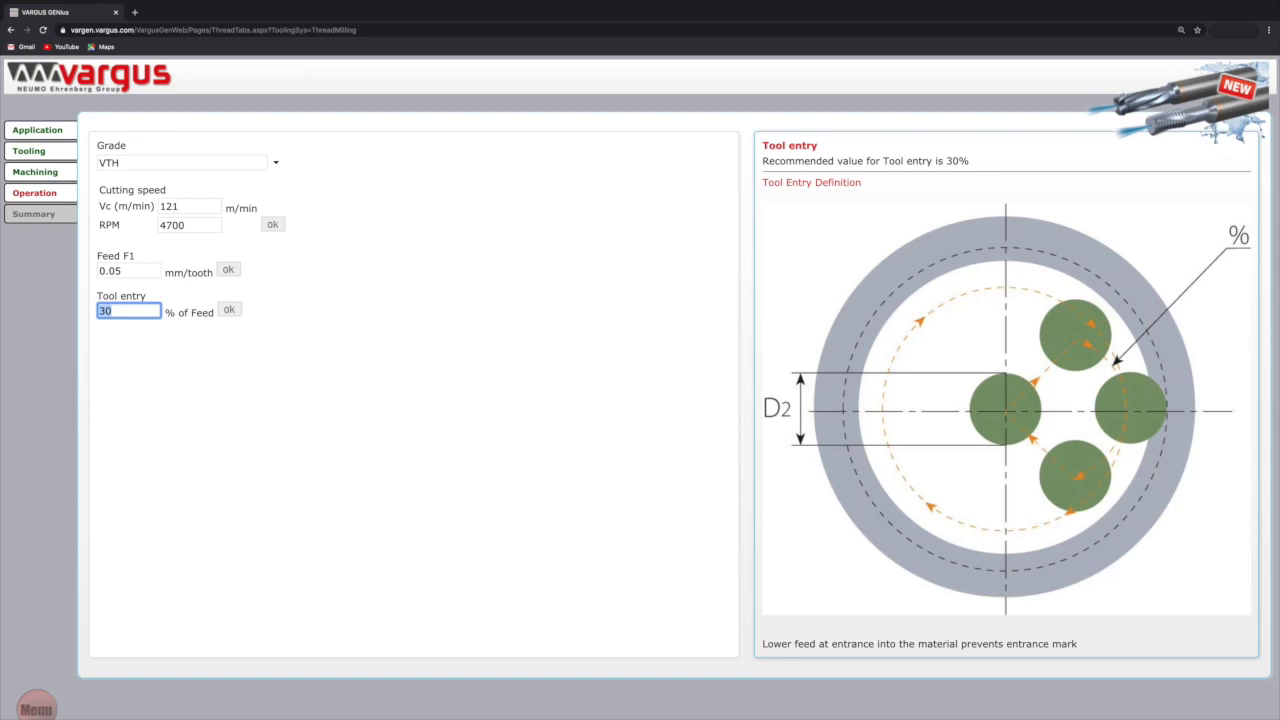
{"action": "key", "text": "Return"}
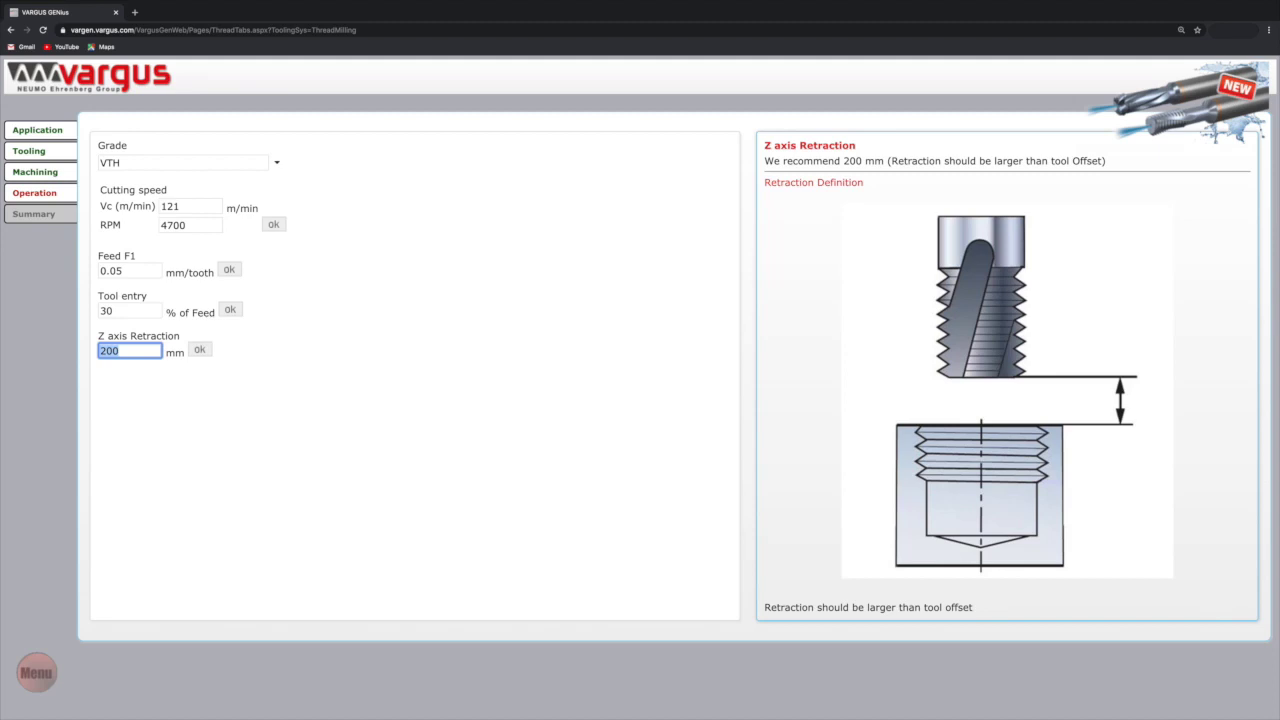
{"action": "key", "text": "Return"}
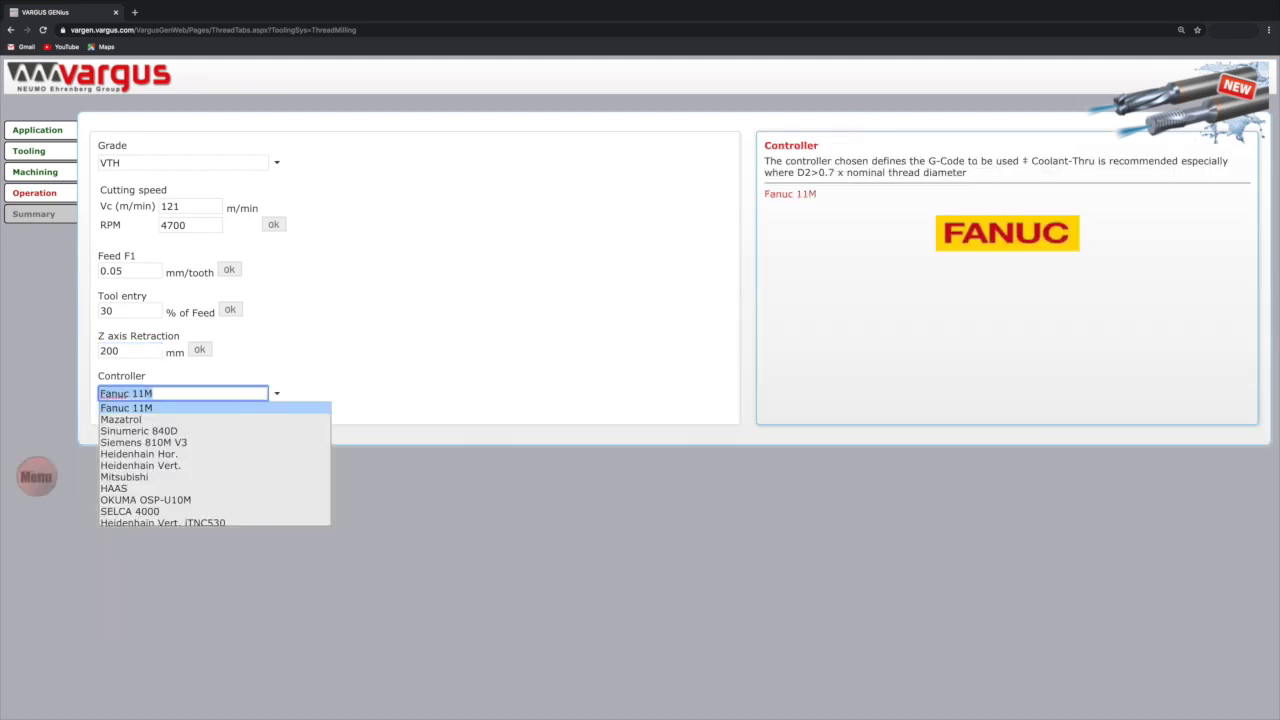
- Keep Fanuc 11M, choose tool peripheral coordinates, and accept offsets H 10 and D 60
{"action": "key", "text": "Return"}
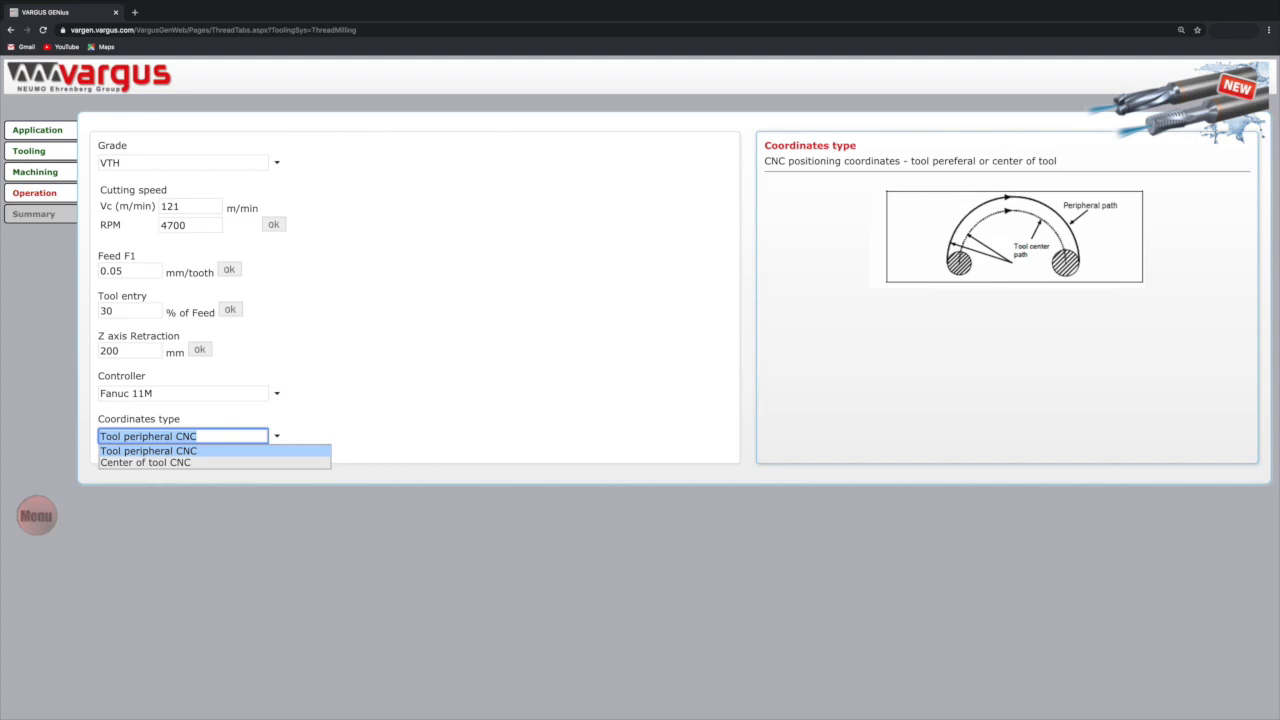
{"action": "key", "text": "Down"}
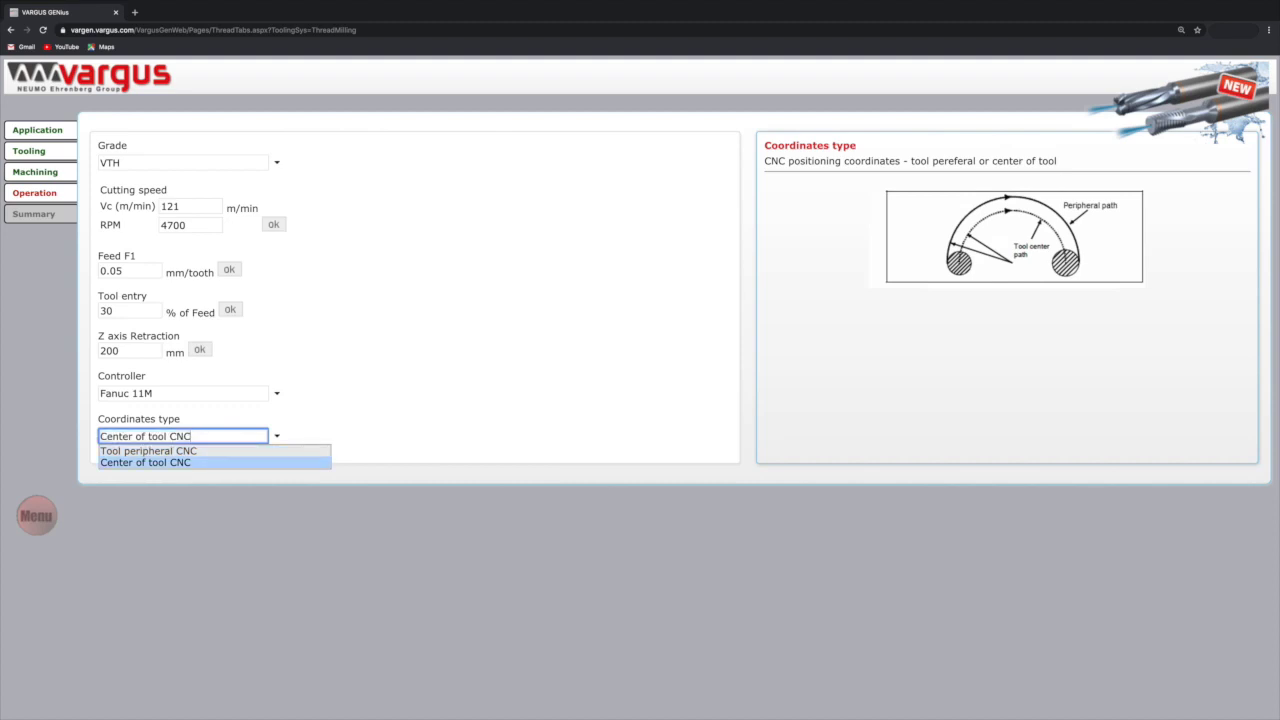
{"action": "key", "text": "Up"}
{"action": "key", "text": "Return"}
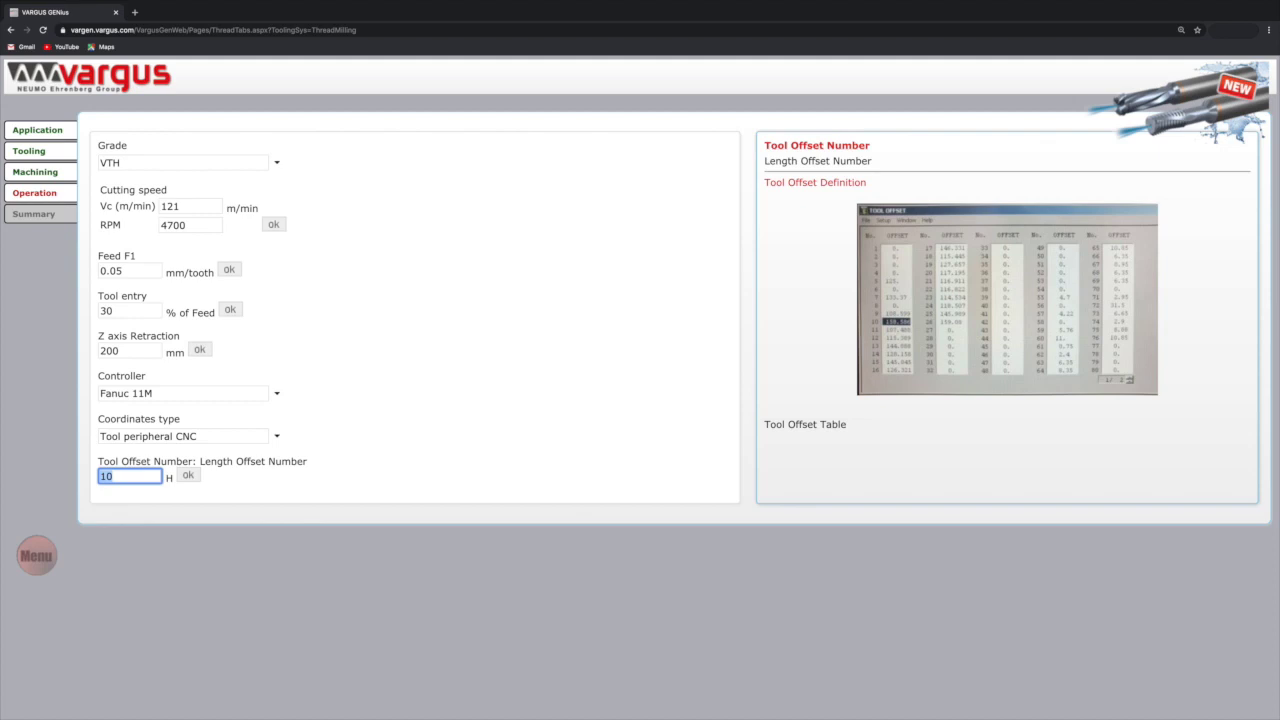
{"action": "key", "text": "Return"}
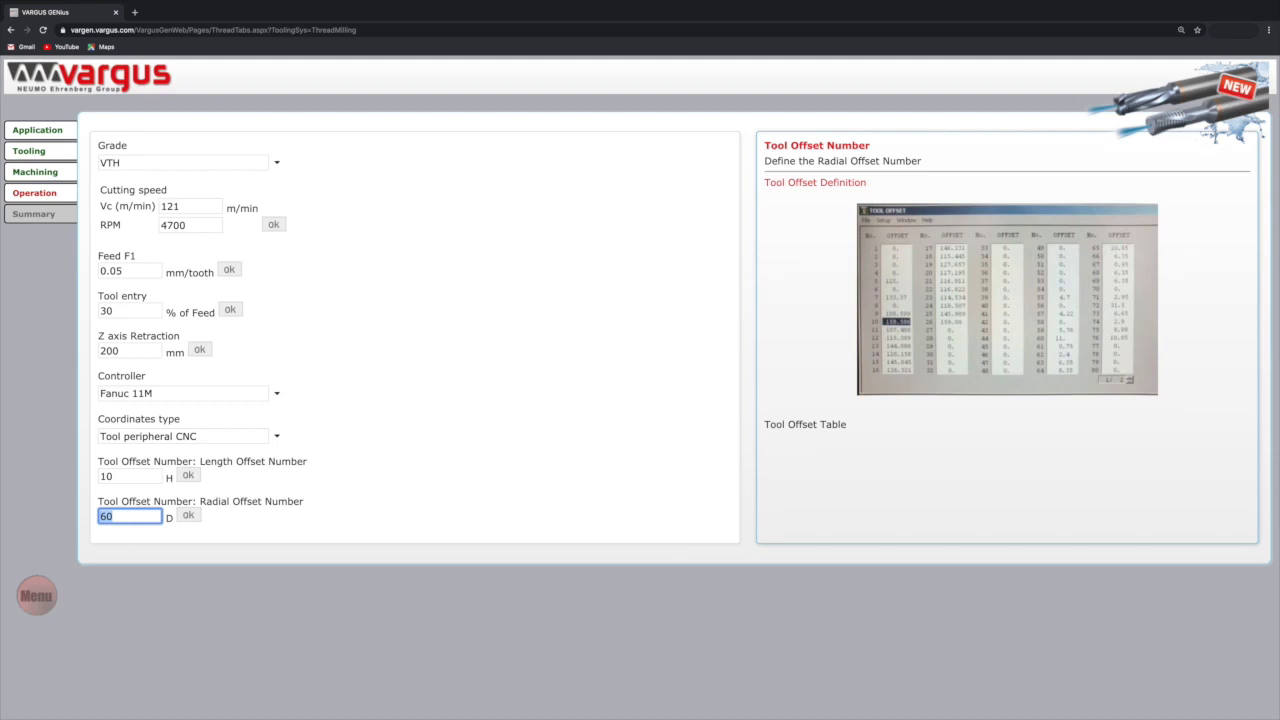
{"action": "key", "text": "Return"}
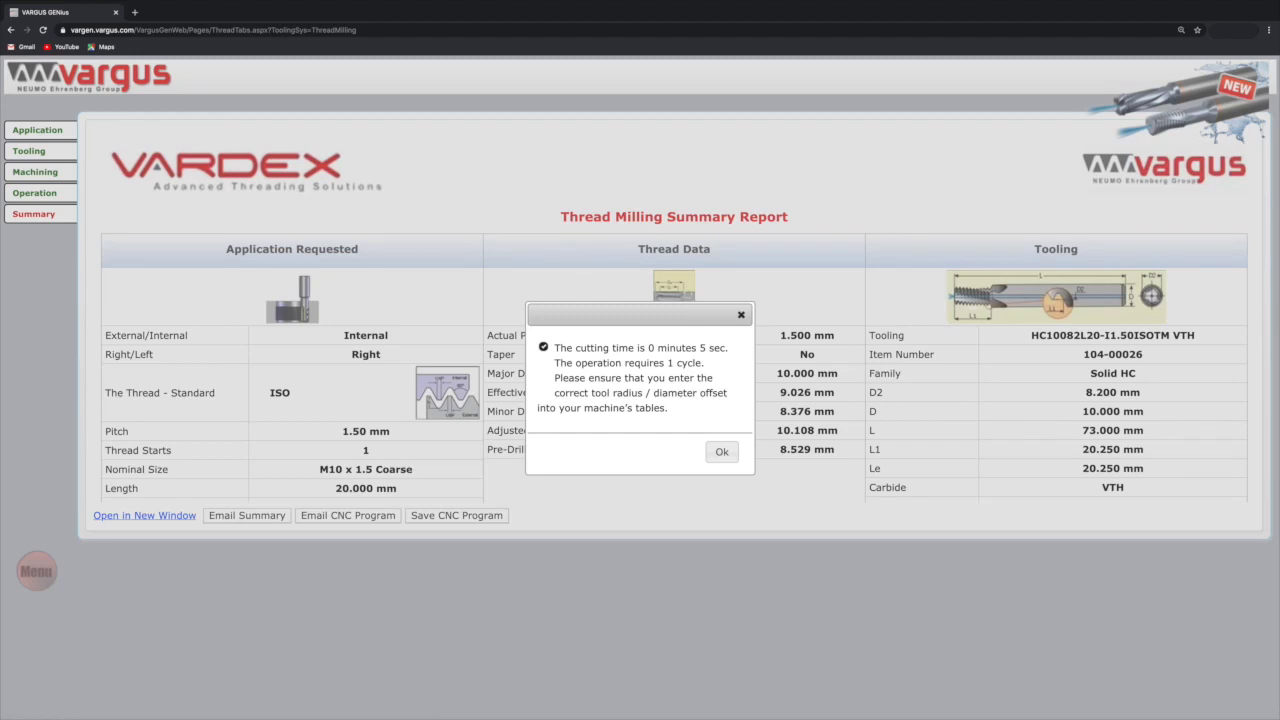
- Close the cutting-time notice and scroll the summary report to Fanuc program O0001 with H10 and D60
{"action": "left_click", "coordinate": [722, 452]}
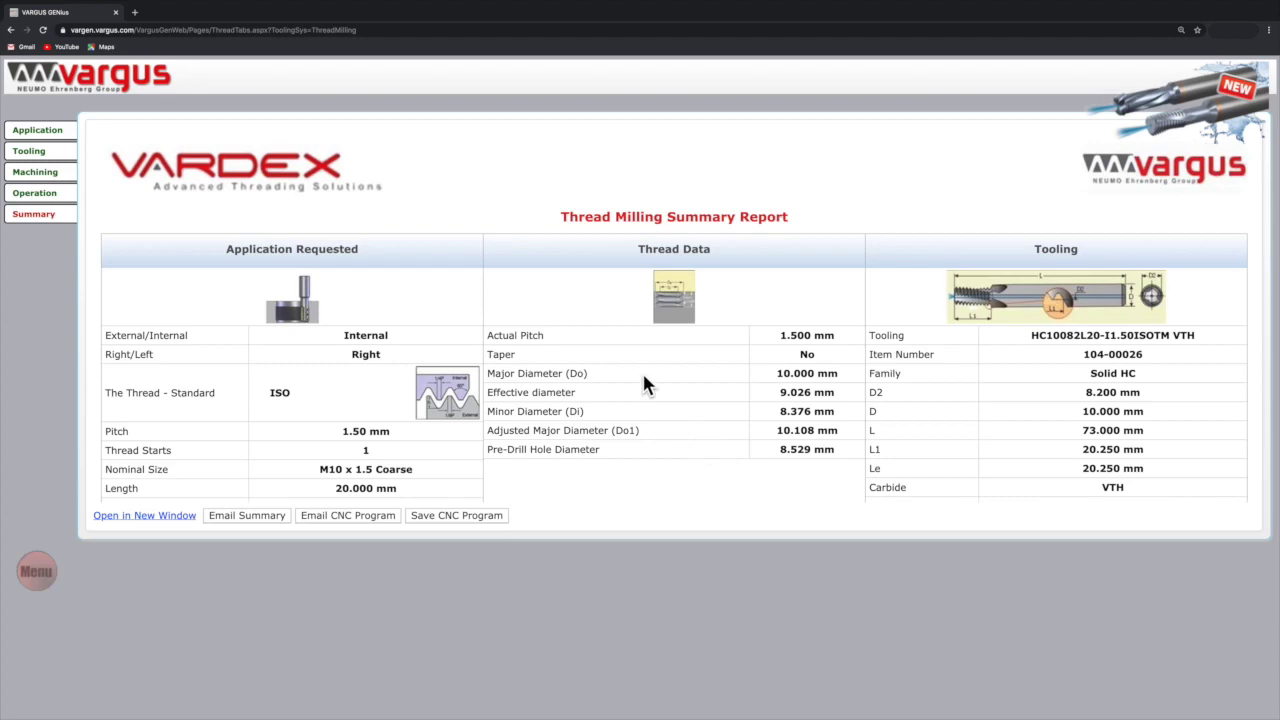
{"action": "scroll", "coordinate": [642, 382], "scroll_direction": "down", "scroll_amount": 1}
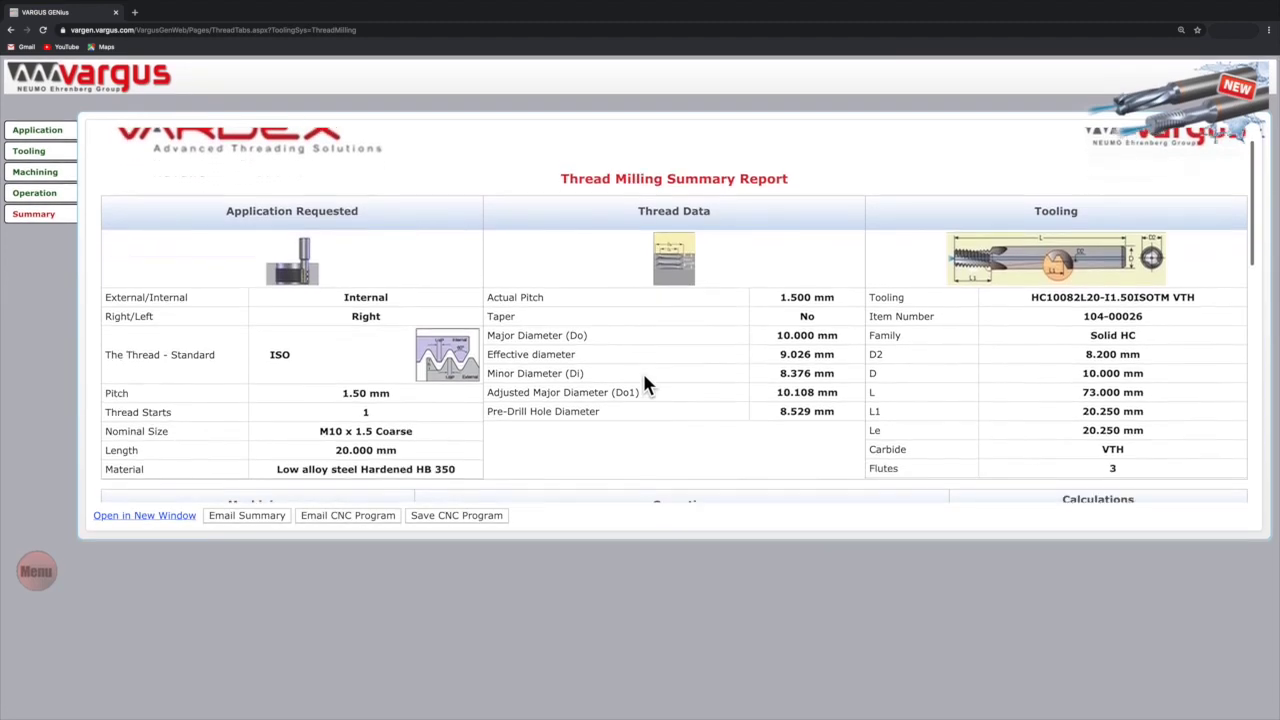
{"action": "scroll", "coordinate": [645, 384], "scroll_direction": "down", "scroll_amount": 4}
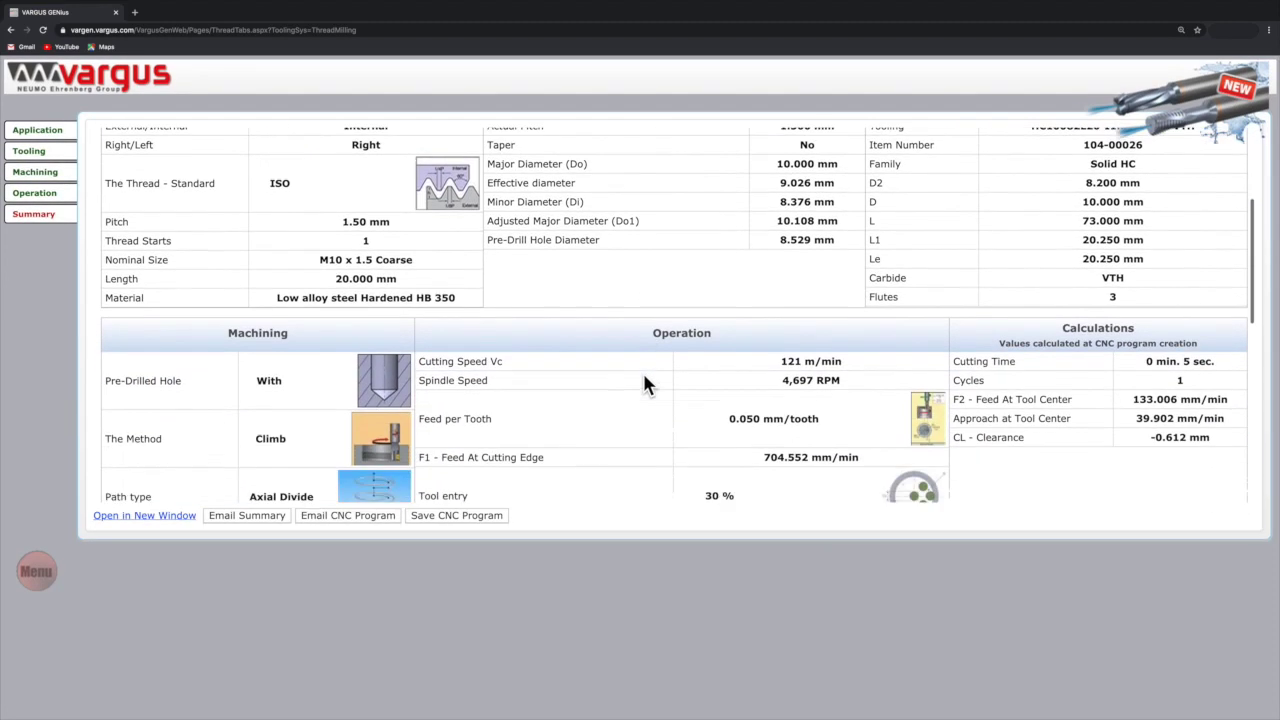
{"action": "scroll", "coordinate": [645, 384], "scroll_direction": "down", "scroll_amount": 5}
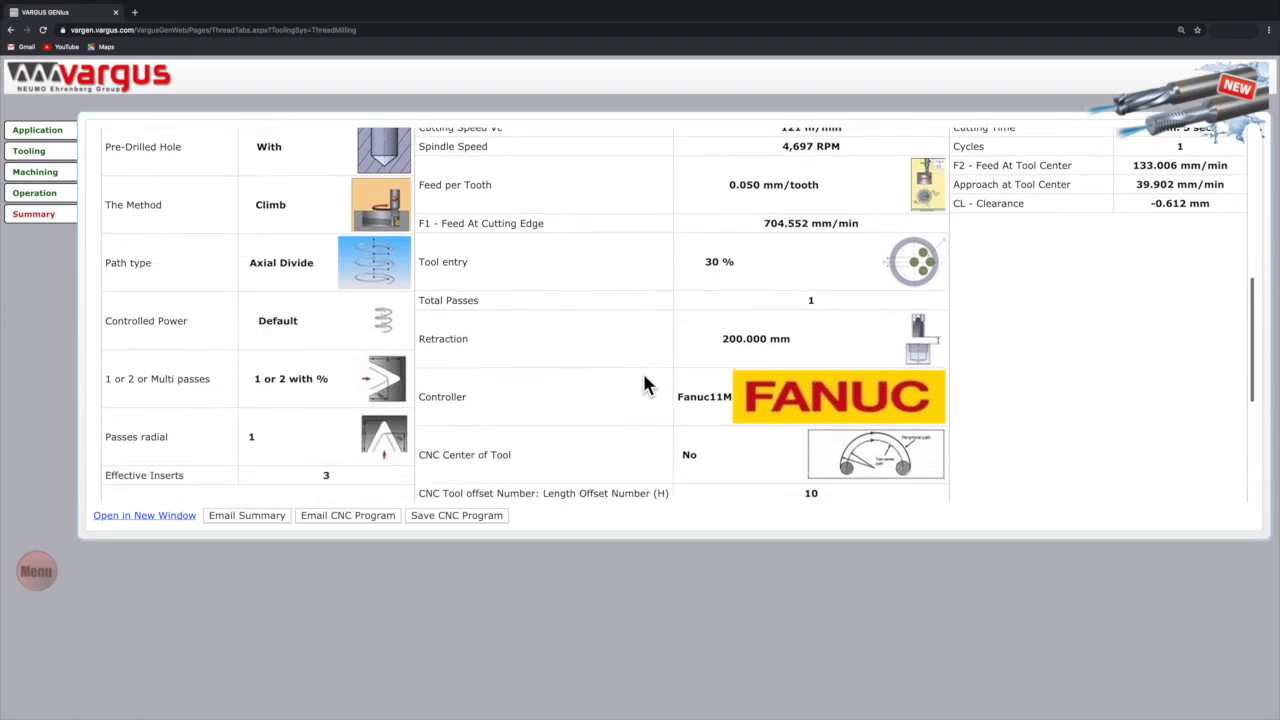
{"action": "scroll", "coordinate": [645, 384], "scroll_direction": "down", "scroll_amount": 6}
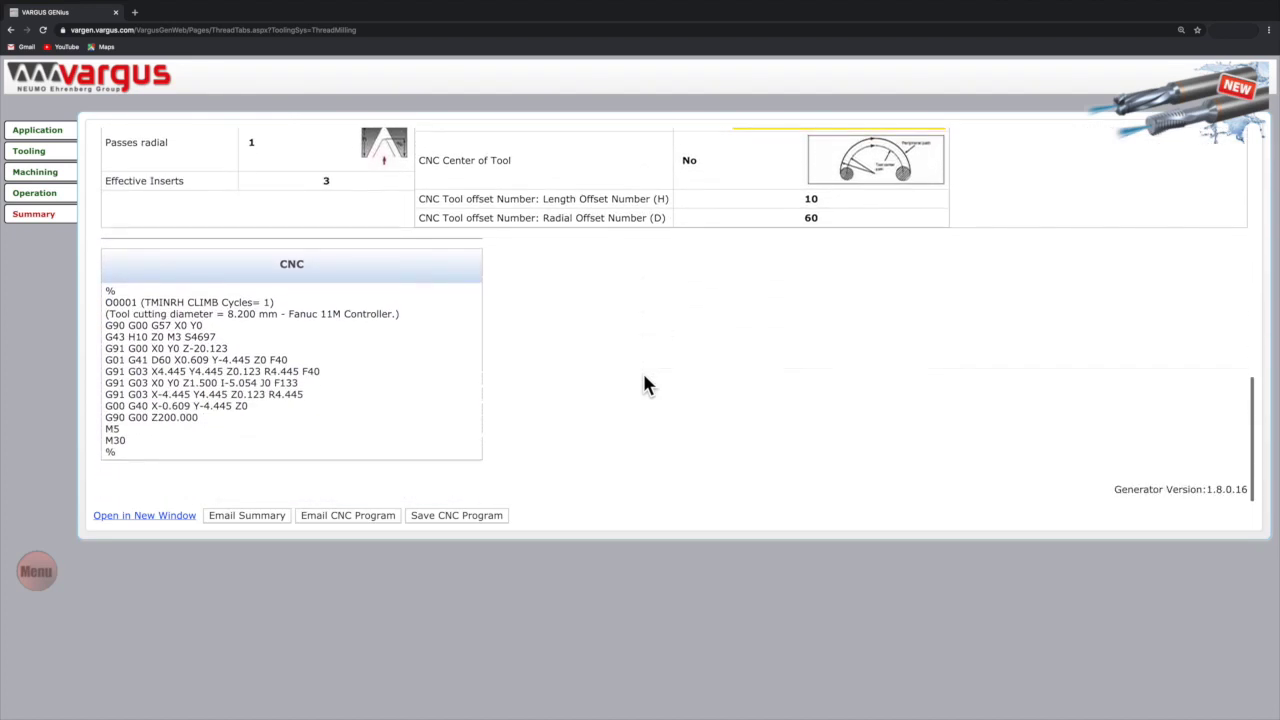